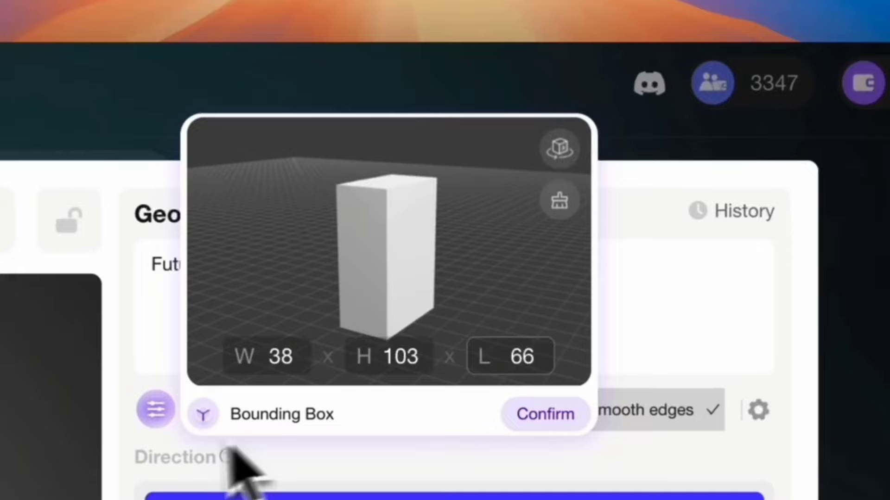
Step: Apply the 38 x 103 x 66 bounding box to the futuristic spaceship and regenerate its geometry
left_click(539, 417)
left_click(328, 367)
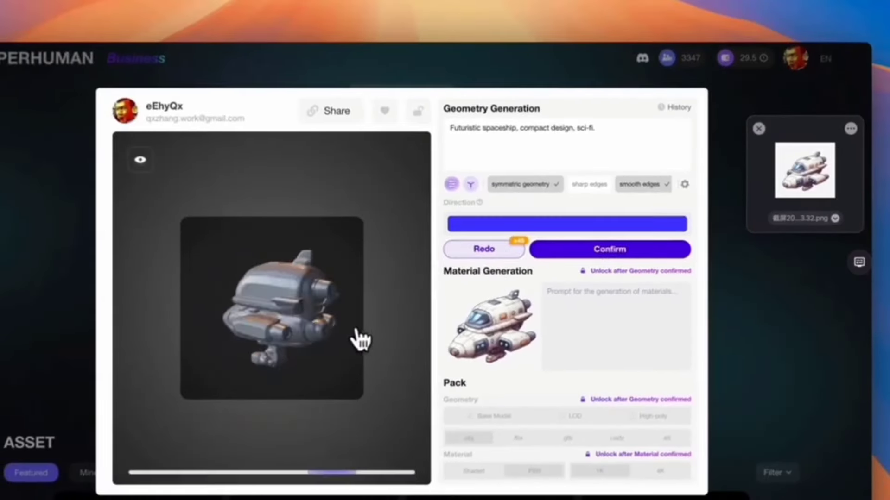
left_click_drag(360, 341, 353, 307)
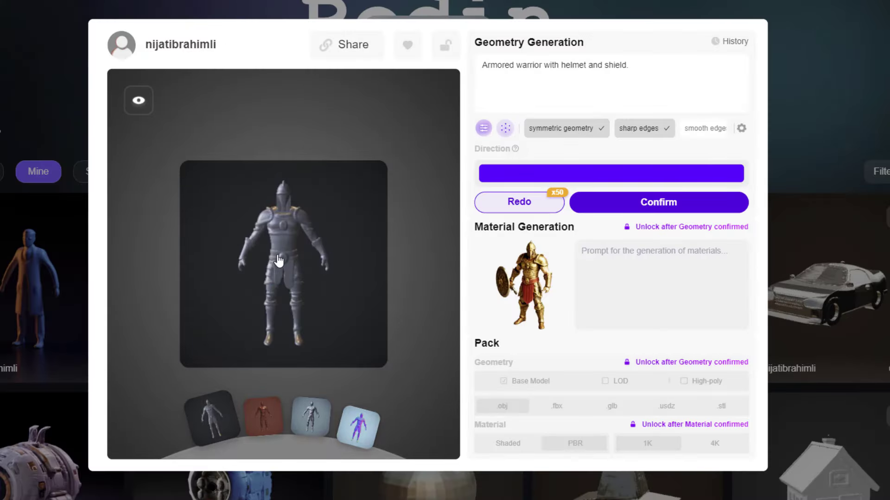
Step: Inspect the armored warrior and zombie models from other angles, and check the spaceship's generation history
left_click_drag(278, 261, 386, 250)
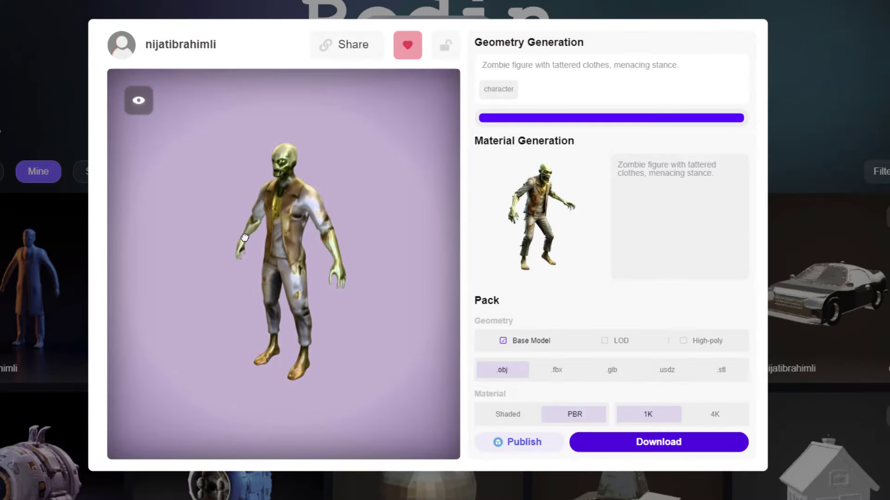
left_click_drag(343, 231, 372, 227)
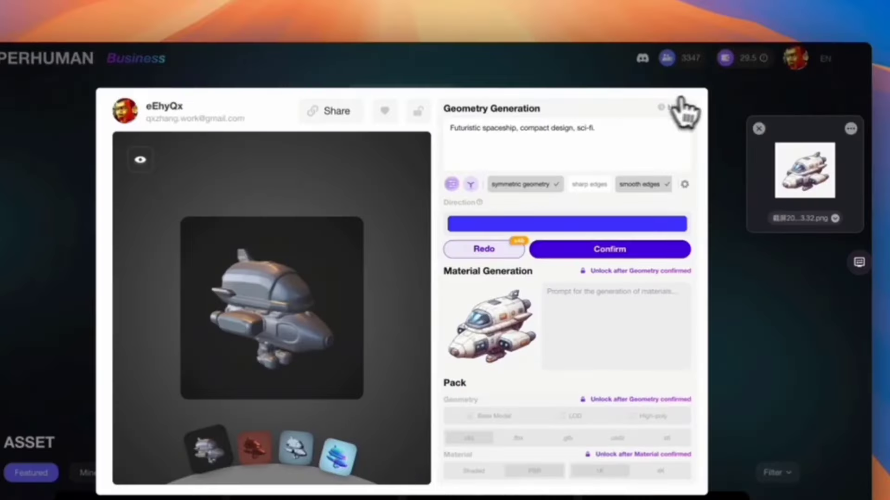
left_click(680, 108)
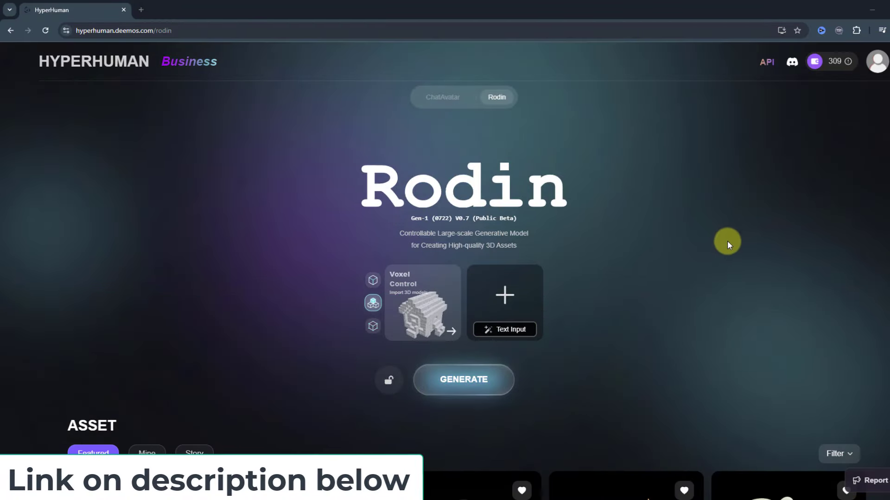
Step: Preview the Bounding Box, Voxel and Point Cloud control modes in turn
left_click(373, 279)
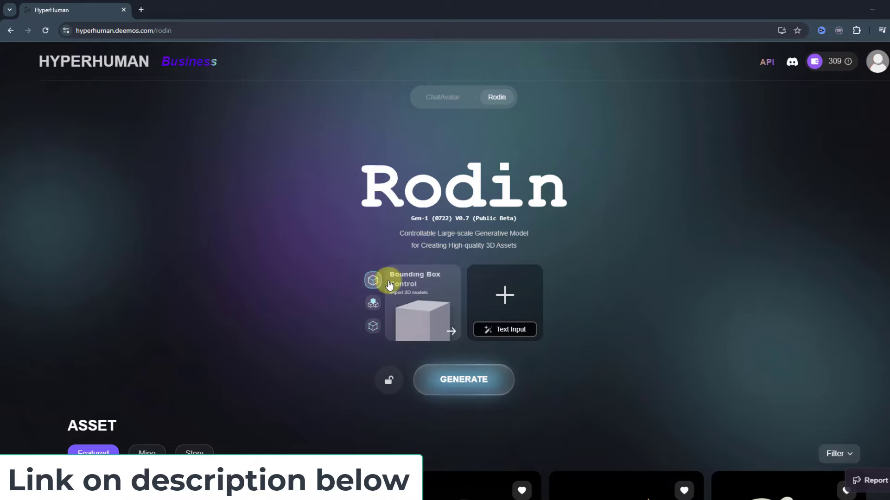
left_click(373, 303)
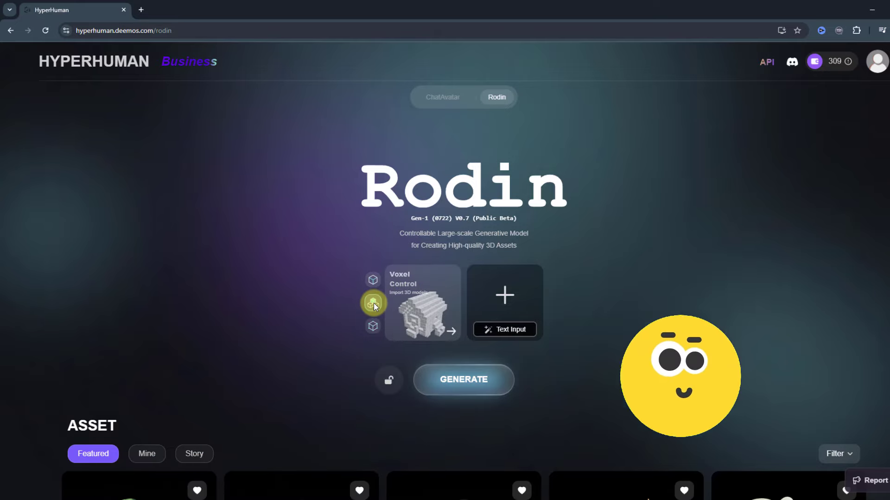
left_click(371, 327)
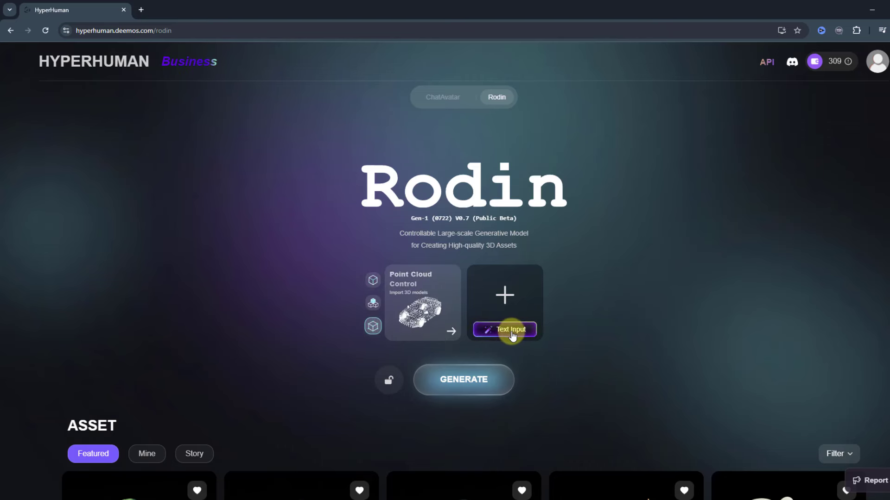
Step: Upload the tech image as the reference and generate a 3D model from it
left_click(506, 297)
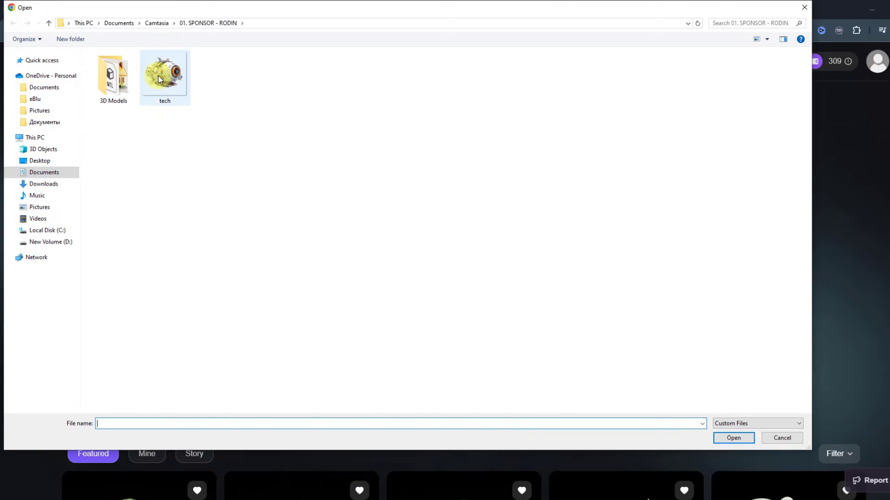
left_click(157, 76)
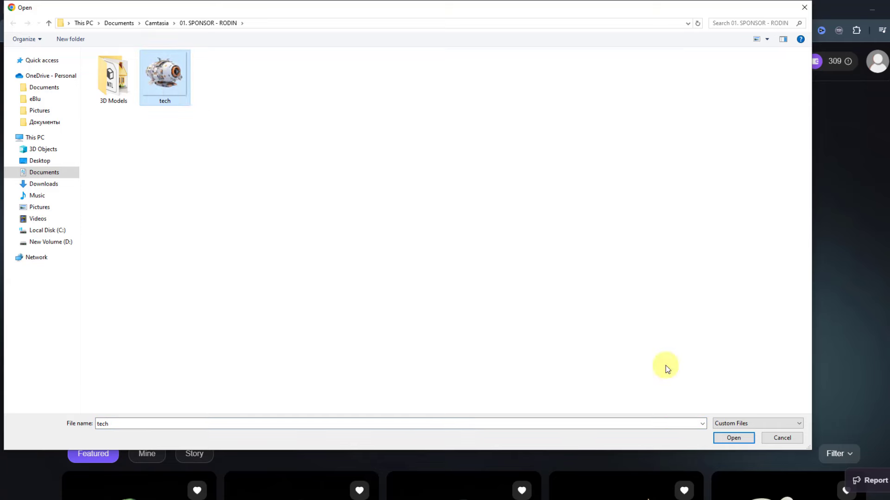
left_click(734, 438)
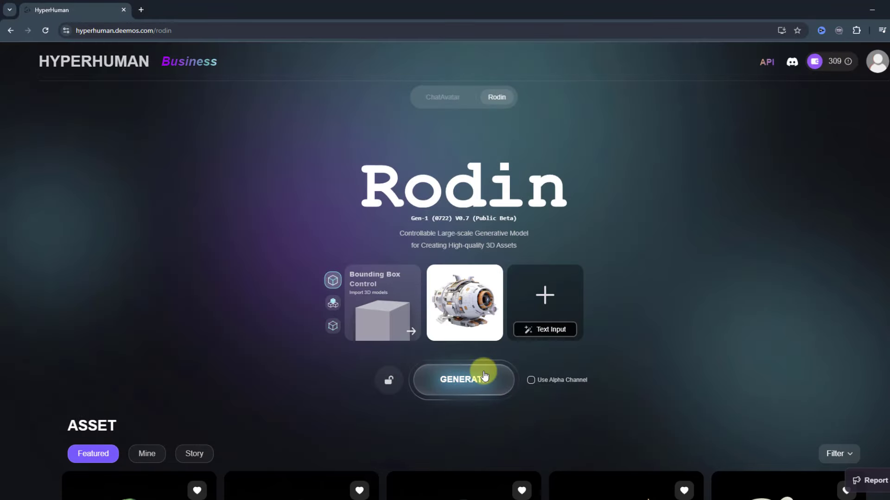
left_click(464, 382)
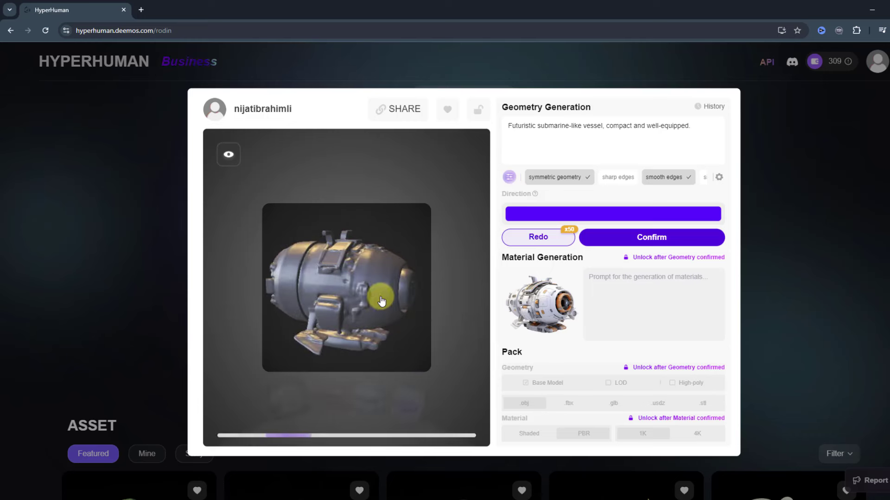
Step: Start a handcrafted bounding box as the geometry condition for the submarine-like vessel
left_click(510, 178)
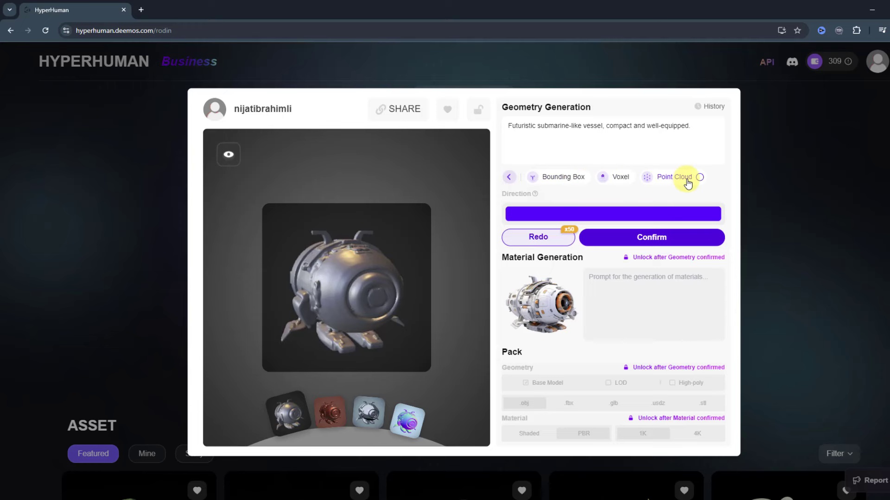
left_click(593, 180)
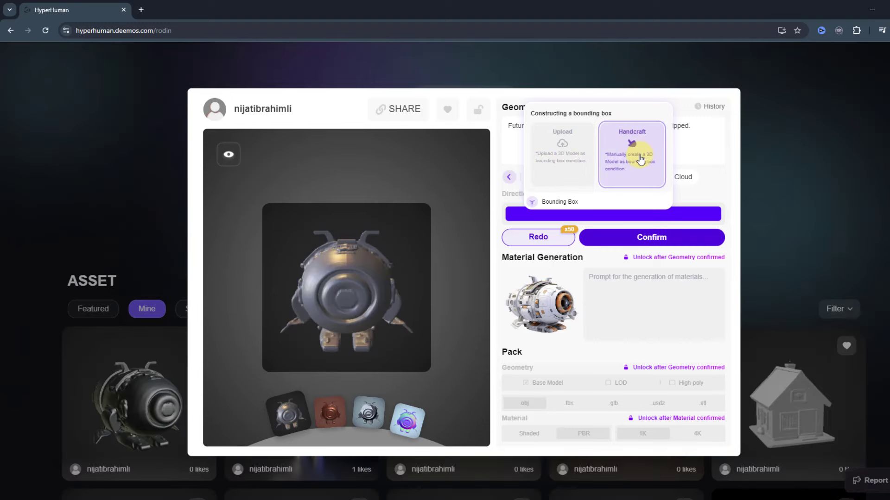
left_click(641, 146)
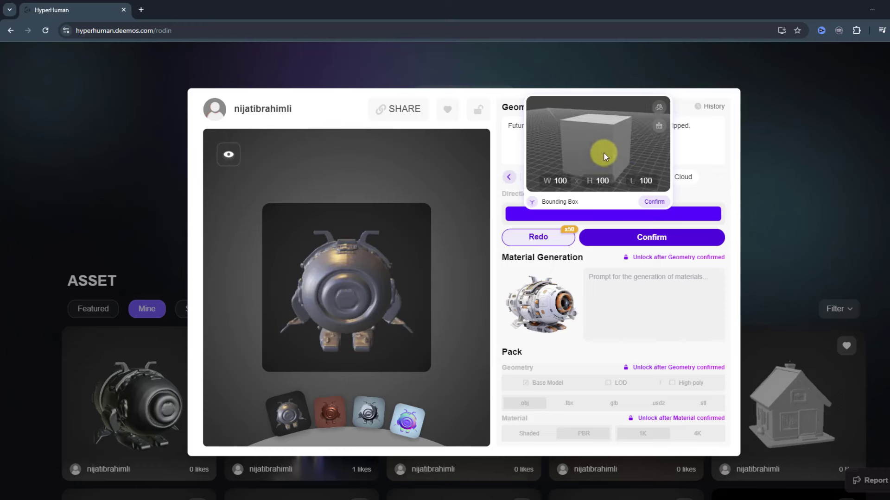
Step: Stretch the bounding box freehand to a length of about 201 and a height of about 162
left_click_drag(604, 152, 630, 182)
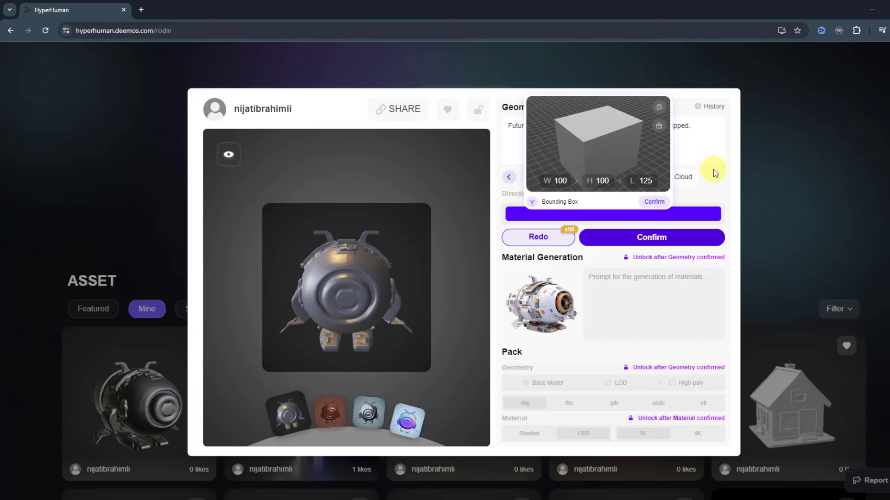
left_click_drag(713, 169, 861, 136)
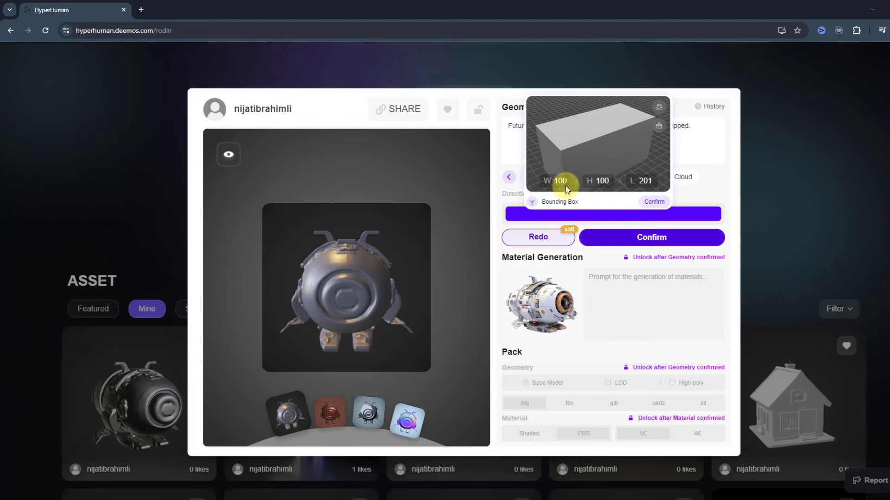
left_click_drag(588, 181, 615, 150)
Step: Set the bounding box to width 100, length 100 and height 150
mouse_move(553, 181)
left_mouse_down()
mouse_move(542, 180)
mouse_move(688, 156)
mouse_move(517, 185)
mouse_move(557, 174)
mouse_move(527, 180)
mouse_move(560, 181)
left_mouse_up()
type("100")
left_click(642, 182)
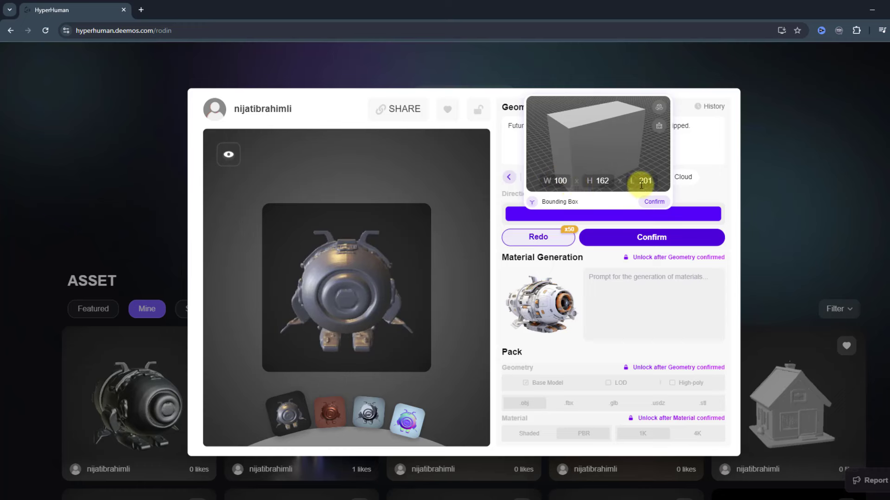
type("100")
left_click(603, 182)
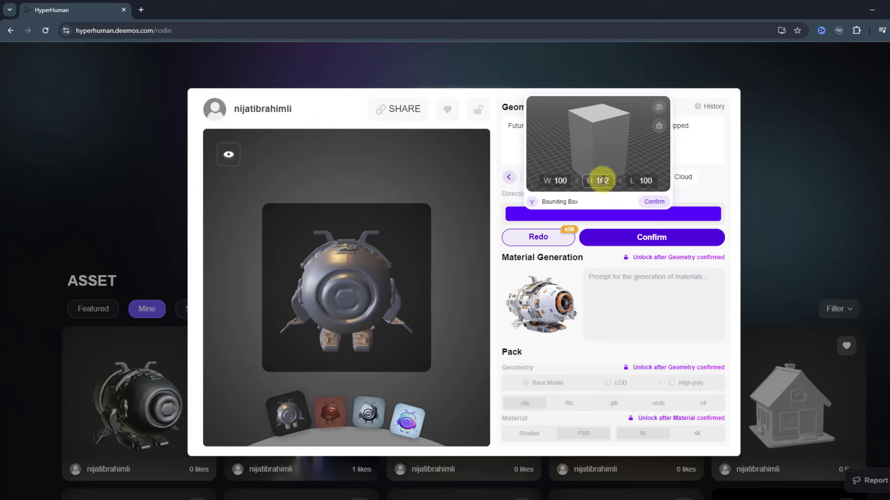
key("BackSpace")
key("BackSpace")
key("BackSpace")
type("150")
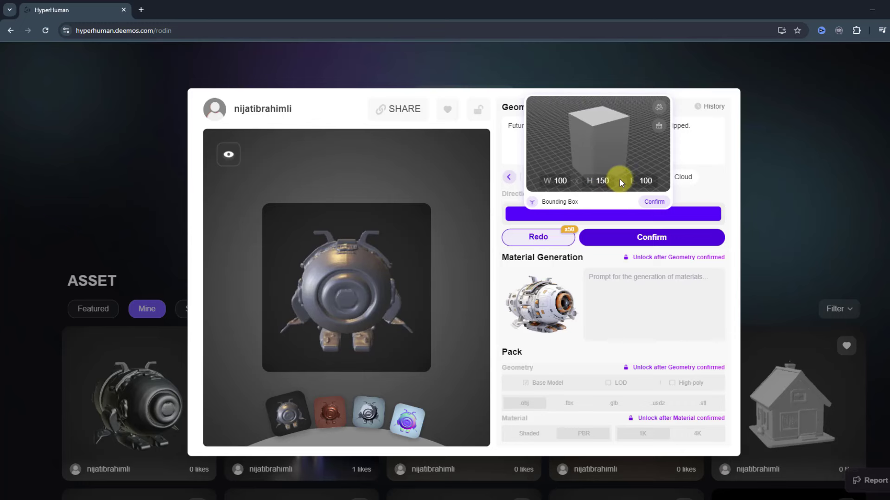
Step: Set the bounding box's height to 135 and its width to 105
left_click_drag(594, 157, 601, 178)
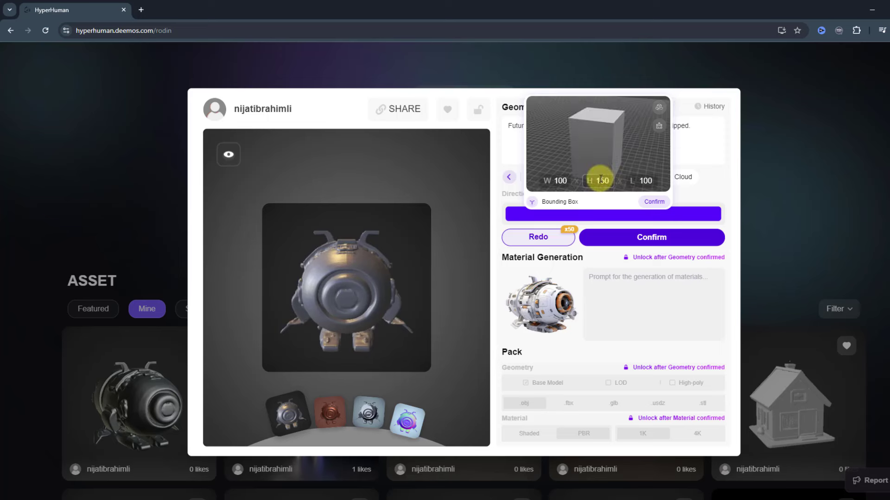
key("BackSpace")
key("BackSpace")
type("35")
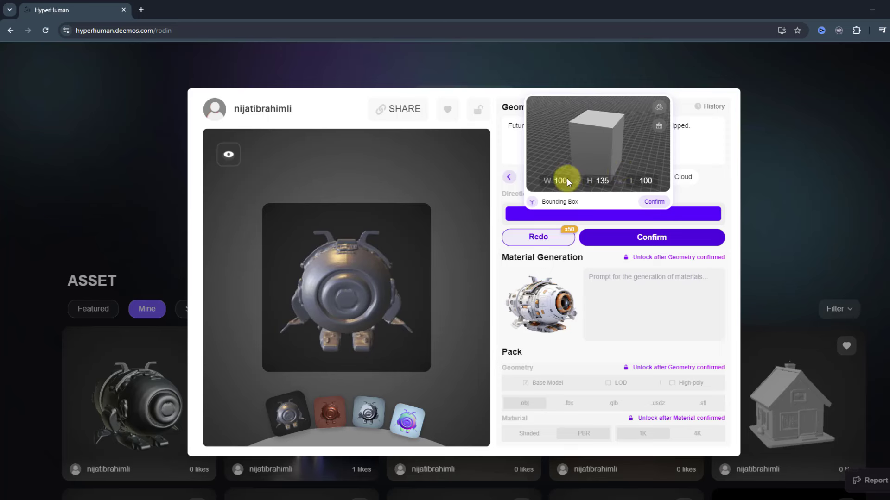
type("11")
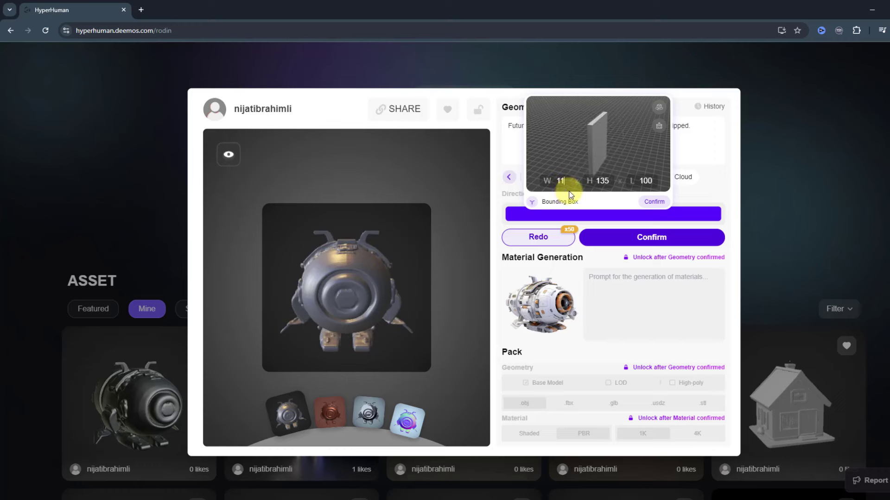
key("BackSpace")
type("05")
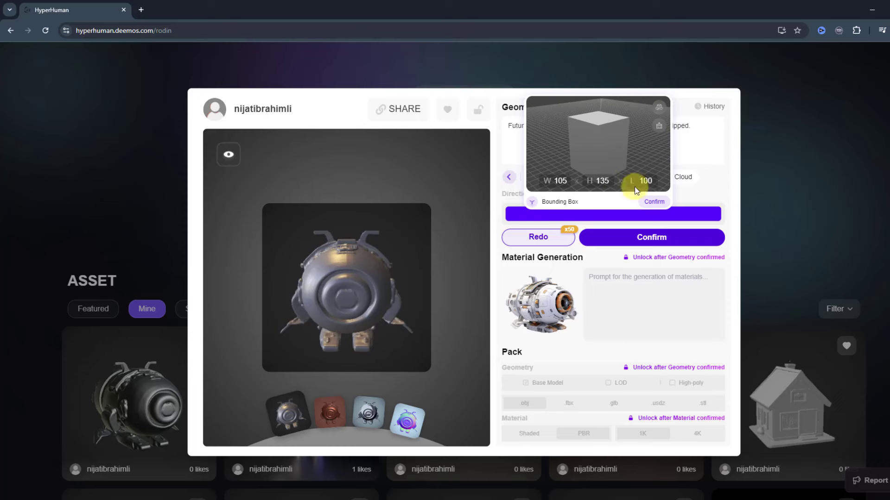
Step: Confirm the bounding box condition and regenerate the vessel's geometry with it
left_click(658, 203)
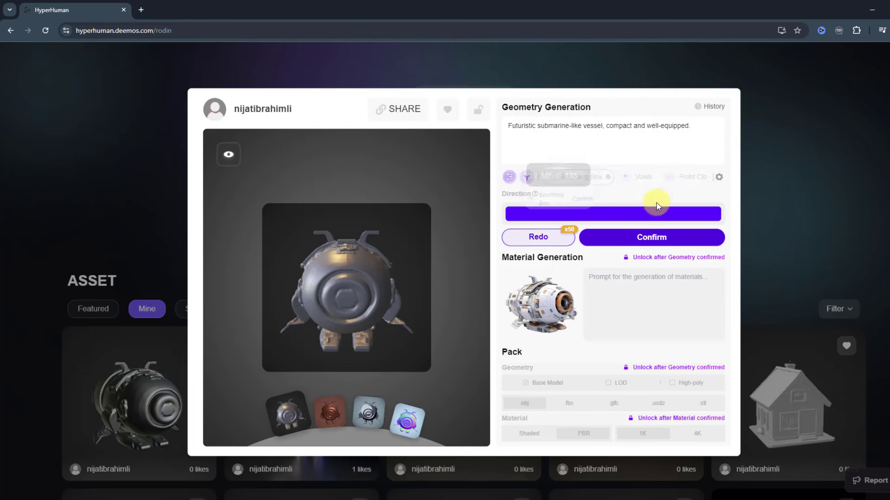
left_click(539, 237)
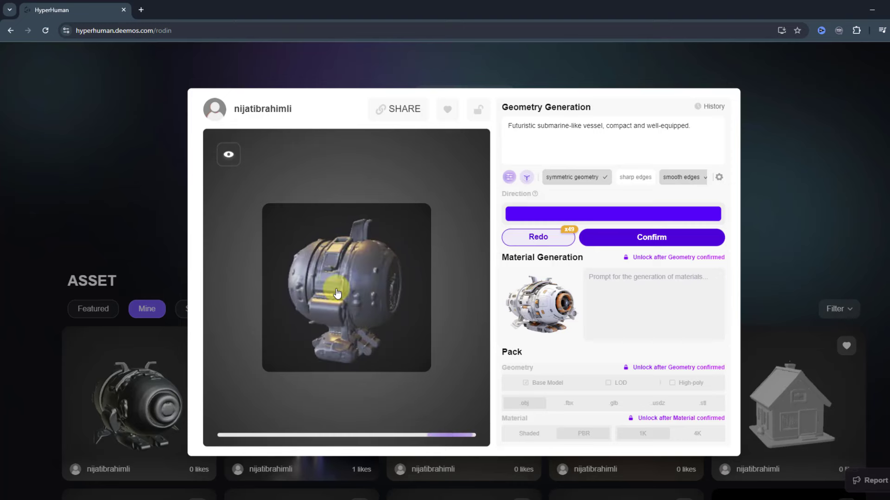
Step: View the regenerated vessel in the colored normal shading and check its active Bounding Box condition
left_click(407, 420)
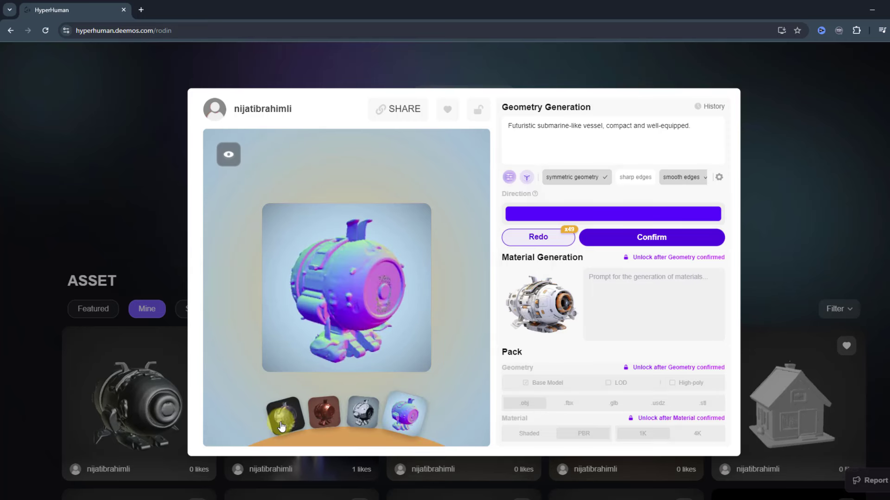
left_click(509, 177)
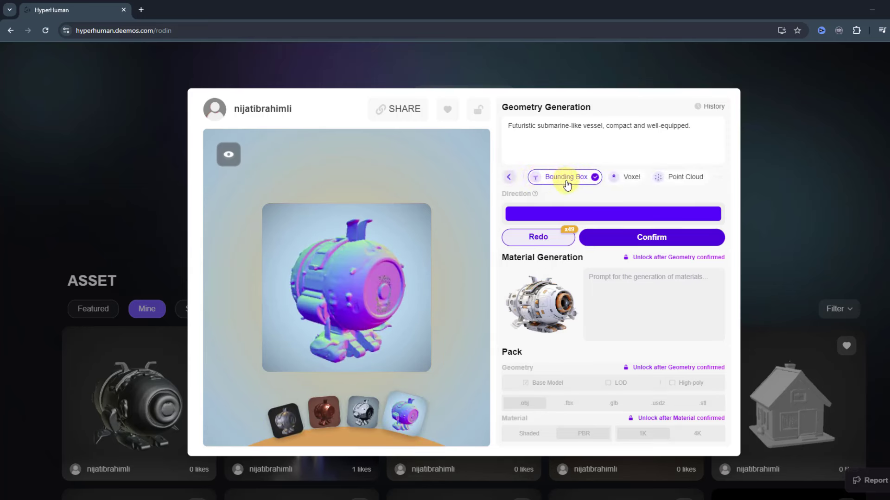
left_click(569, 180)
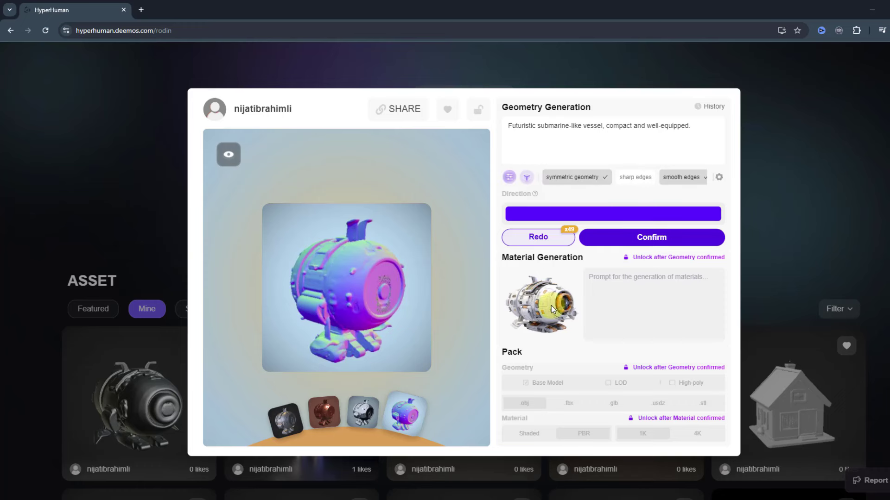
Step: Confirm the regenerated vessel geometry and inspect the resulting mesh from another angle
left_click(652, 239)
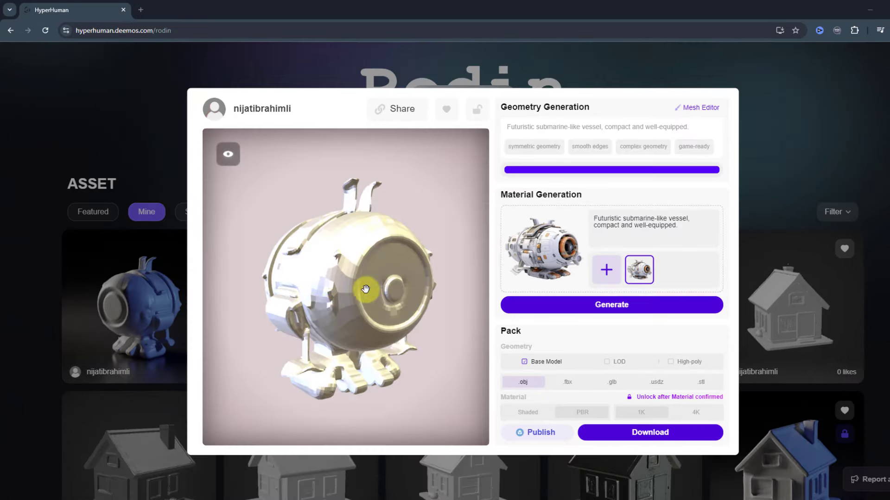
left_click_drag(364, 288, 323, 322)
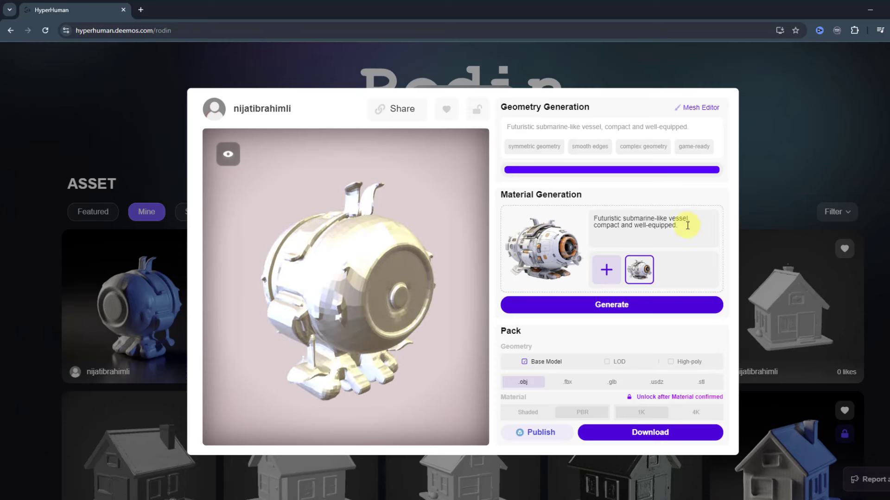
Step: Generate the vessel's material from the existing text prompt "Futuristic submarine-like vessel, compact and well-equipped." and the reference image
left_click_drag(661, 233, 586, 222)
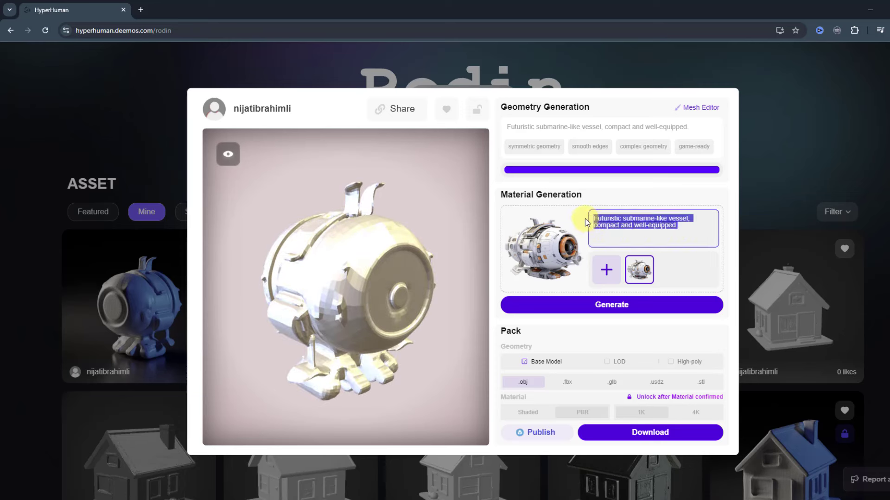
left_click(690, 233)
left_click_drag(641, 225, 588, 215)
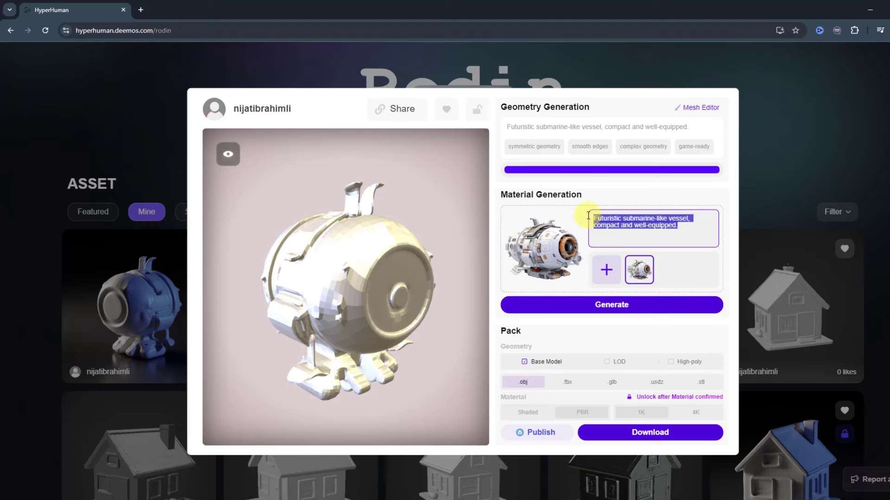
left_click(681, 238)
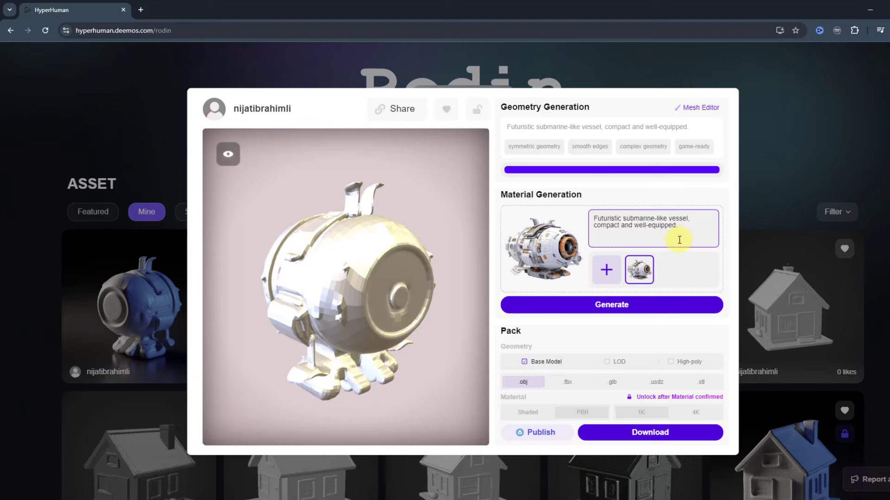
left_click(610, 306)
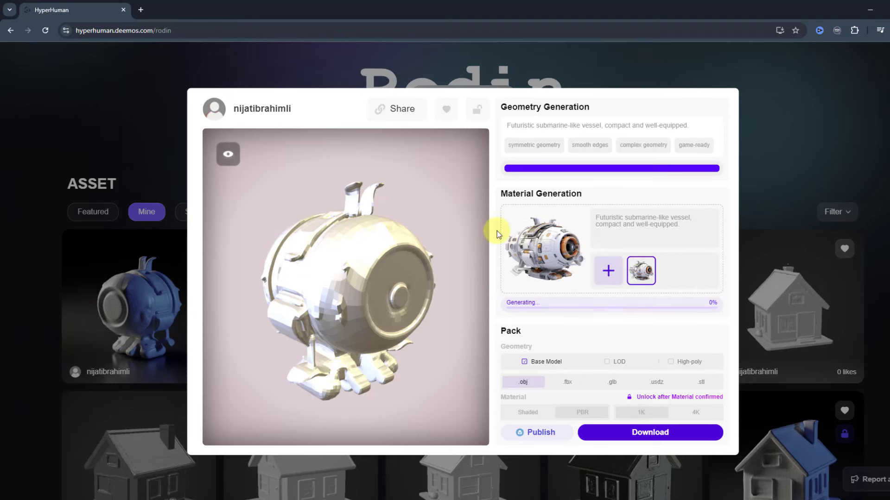
Step: Inspect the textured vessel from both sides, confirm its material, and download the base model as .obj with 1K PBR textures
left_click_drag(344, 308, 417, 299)
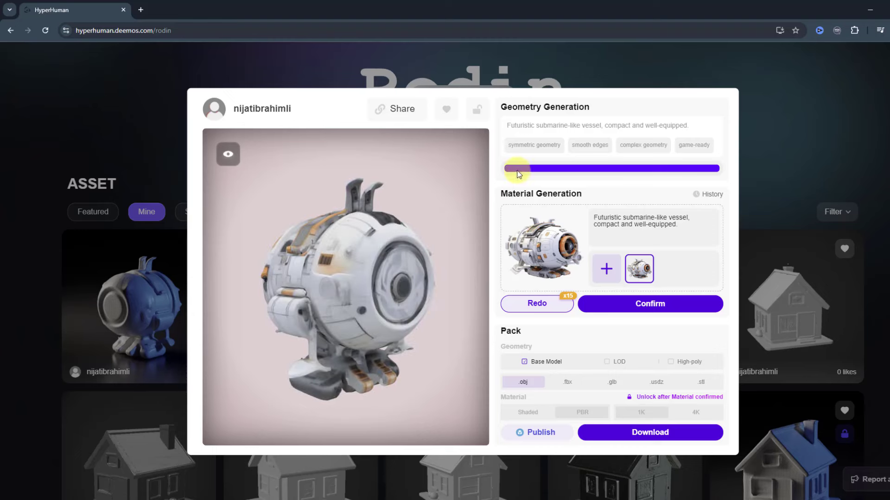
left_click_drag(446, 298, 230, 301)
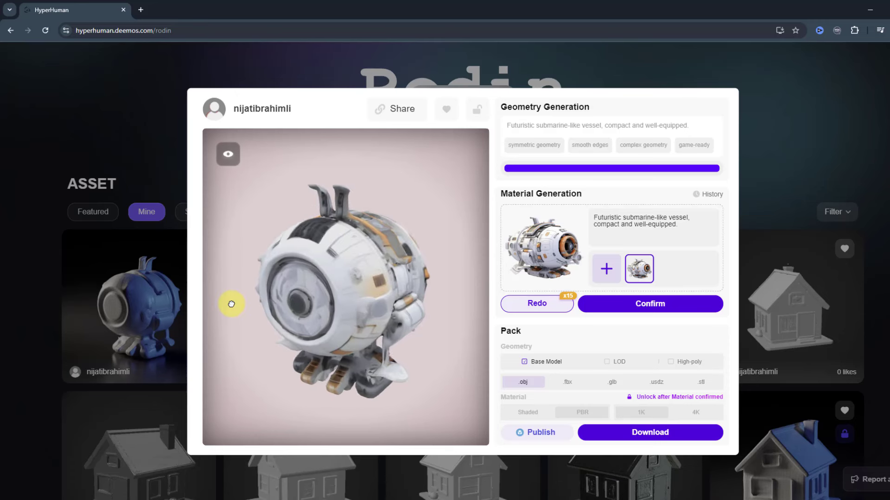
left_click(660, 314)
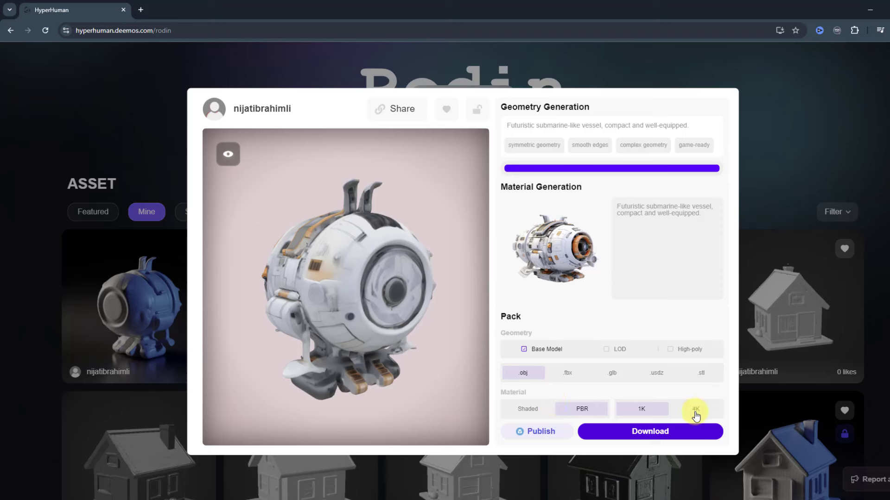
left_click(647, 436)
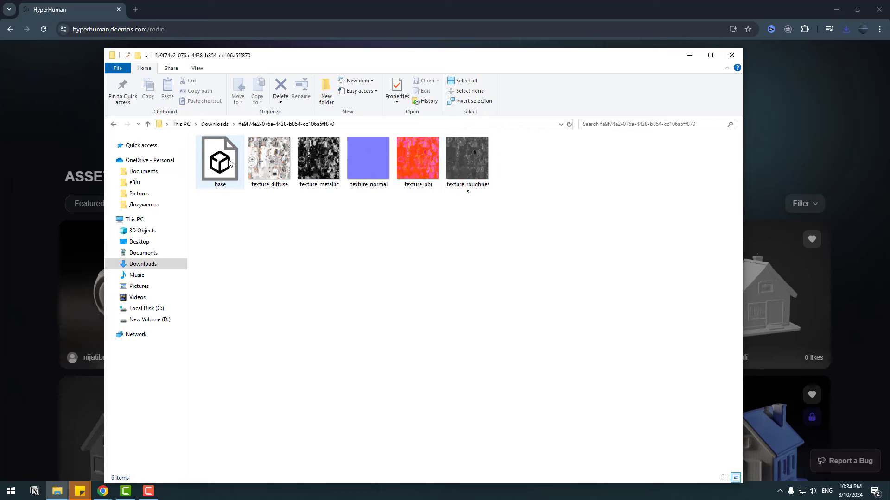
Step: Switch to Blender and import the downloaded base.obj as a Wavefront model with the default import settings
left_click(226, 174)
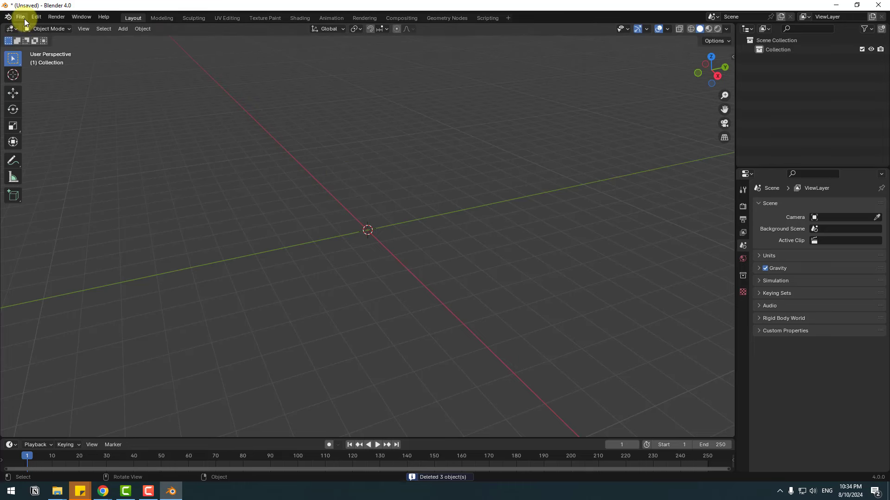
left_click(22, 18)
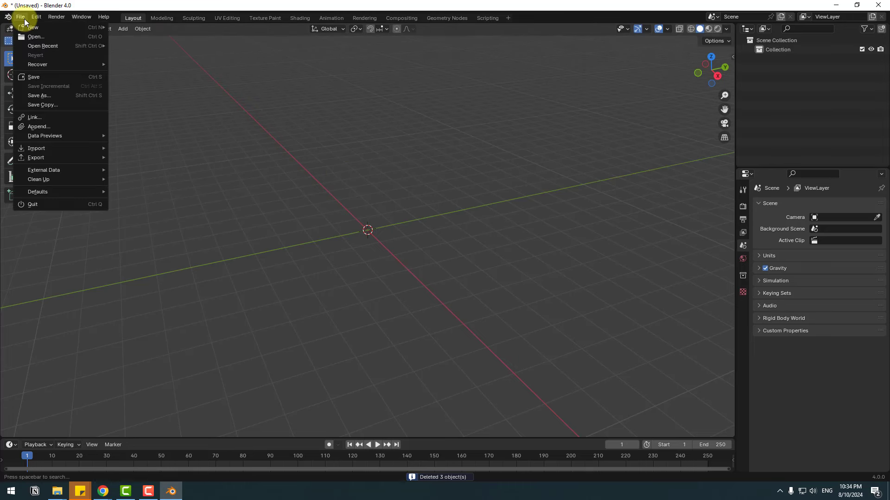
mouse_move(87, 150)
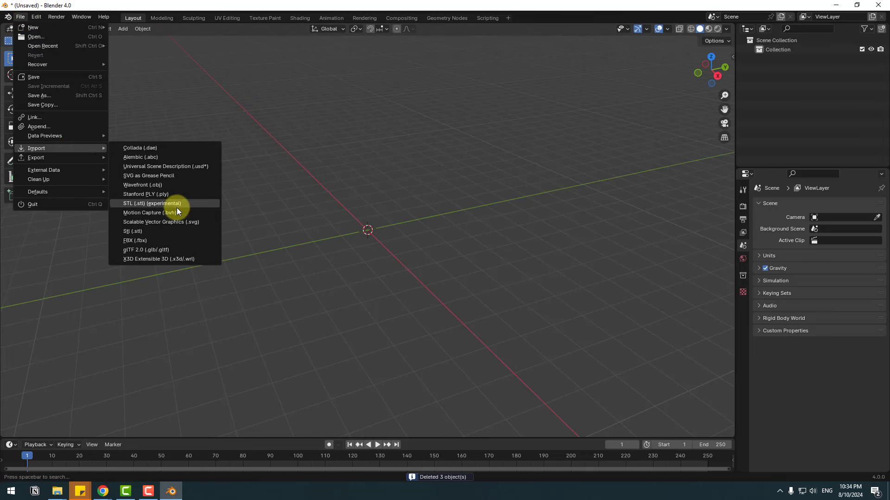
left_click(160, 185)
left_click(341, 112)
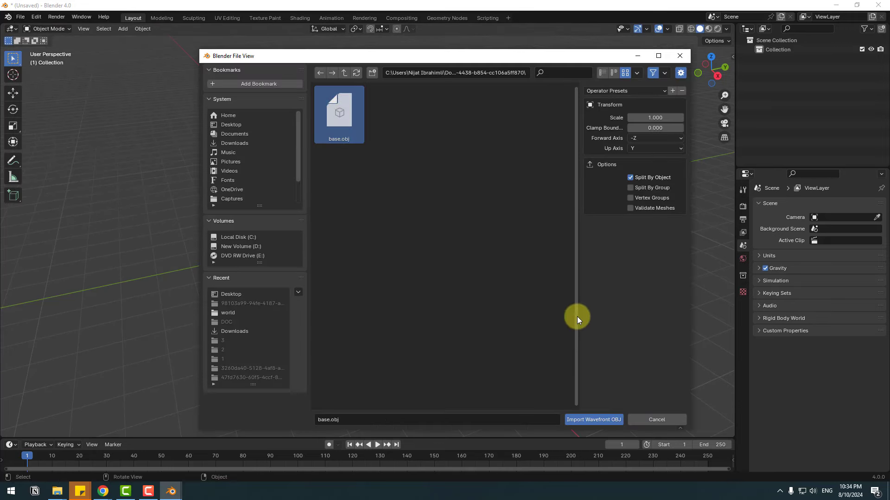
left_click(592, 421)
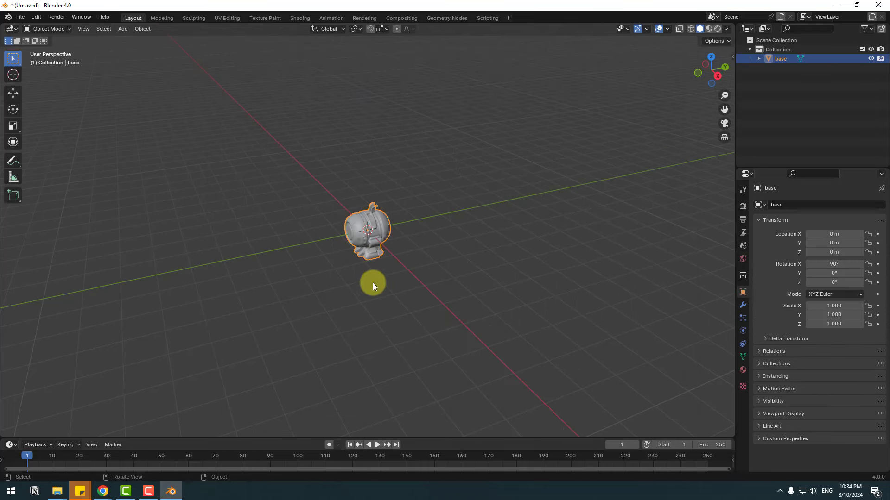
Step: Scale the imported vessel up uniformly to about 4.39 and deselect it
key("s")
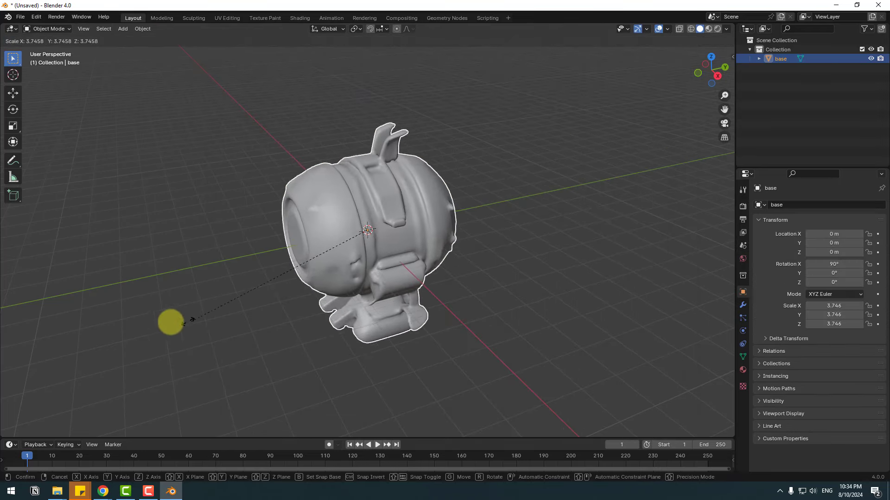
left_click(232, 312)
left_click(232, 311)
Step: Examine the vessel's mesh topology up close in wireframe shading and return to solid shading
middle_click_drag(465, 274, 585, 251)
left_click(690, 28)
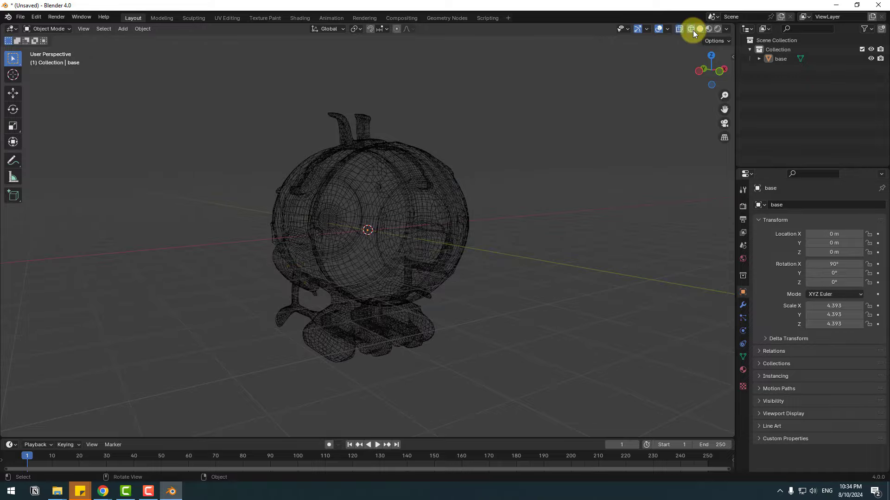
scroll(278, 291, "up", 6)
mouse_move(270, 295)
middle_mouse_down()
mouse_move(321, 273)
mouse_move(285, 277)
mouse_move(399, 285)
mouse_move(436, 255)
middle_mouse_up()
scroll(399, 285, "down", 2)
scroll(437, 256, "down", 1)
left_click(699, 28)
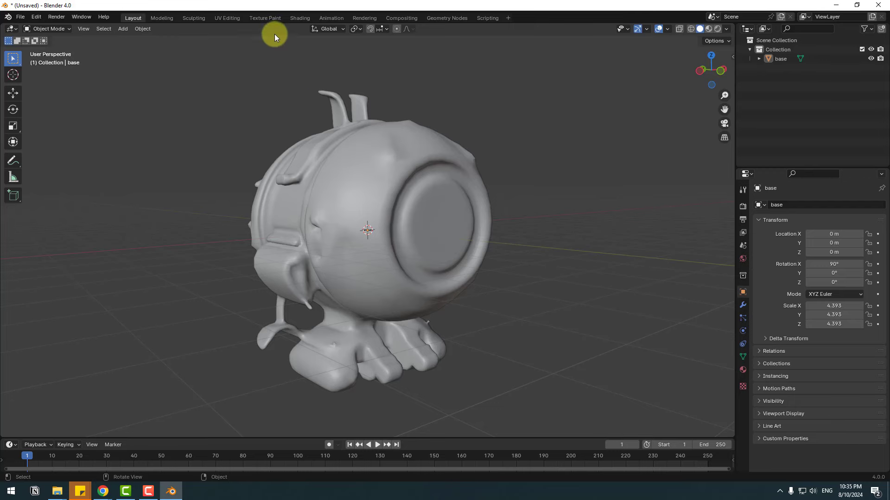
Step: Open the Shading workspace and create a new material for the vessel
left_click(301, 18)
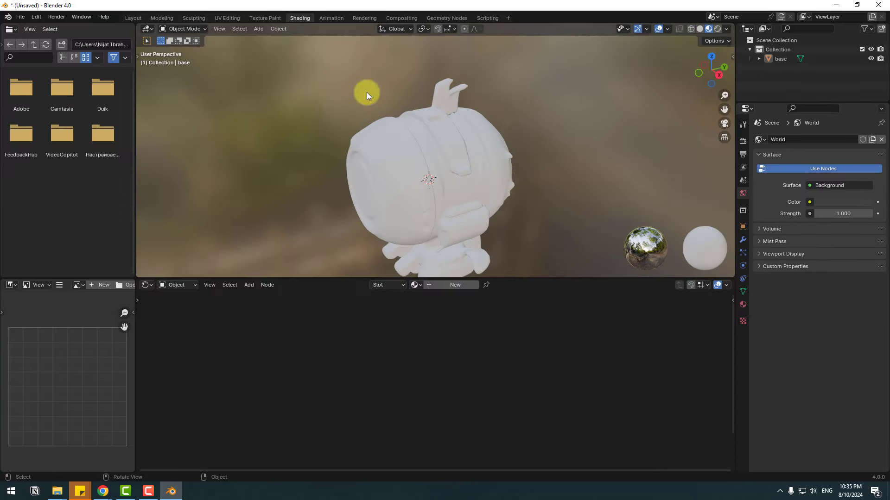
left_click(417, 204)
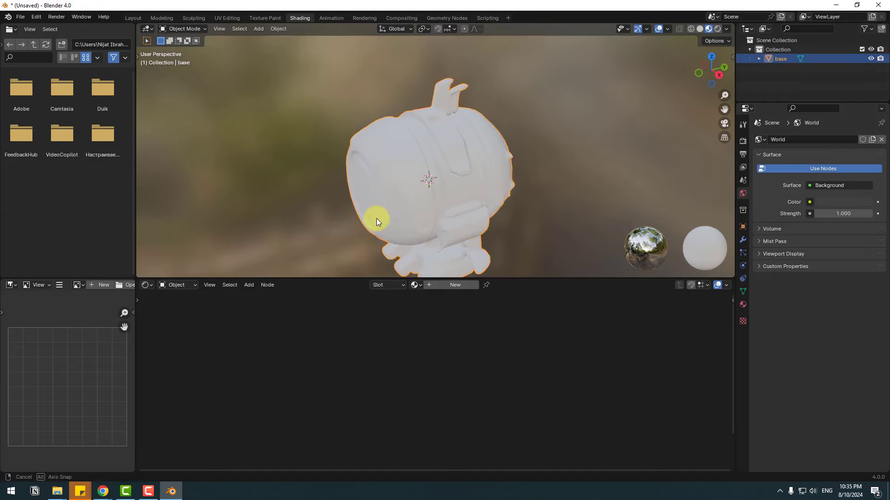
middle_click_drag(376, 218, 489, 214)
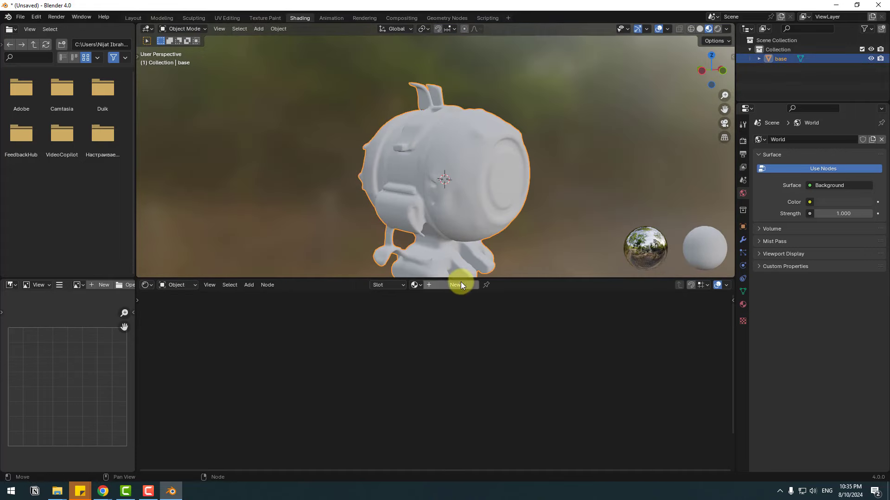
left_click(461, 283)
Step: Add the downloaded texture_diffuse image to the vessel's material and connect its Color to the Principled BSDF's Base Color
key("alt+Tab")
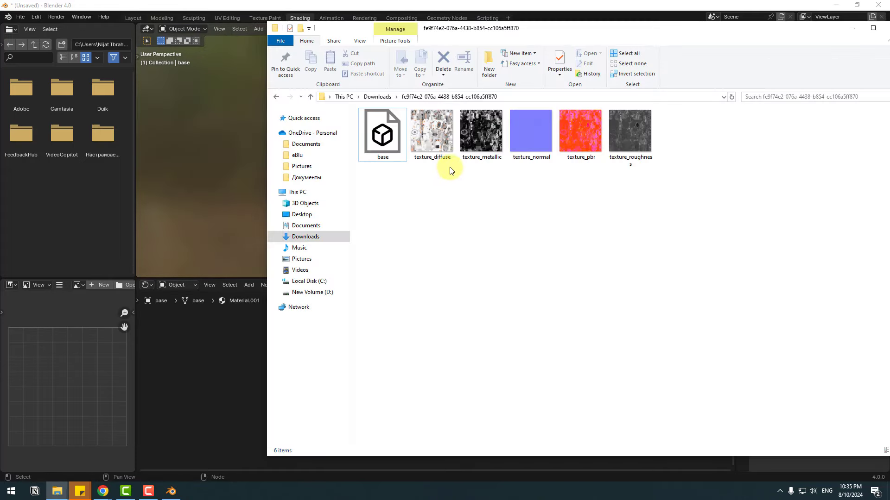
left_click(430, 137)
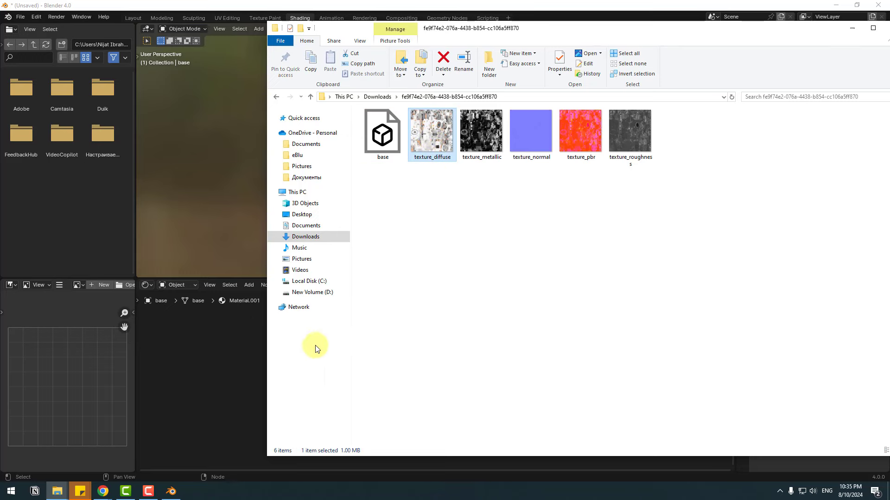
left_click_drag(315, 349, 188, 345)
left_click(200, 361)
left_click_drag(242, 346, 391, 337)
middle_click_drag(446, 203, 429, 199)
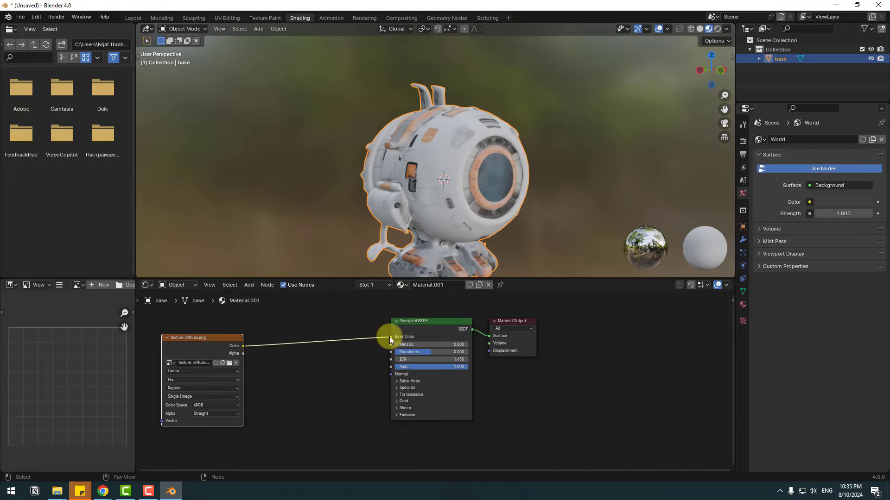
Step: Disconnect the diffuse texture from Base Color and place an RGB Curves node between the texture and the Principled BSDF
left_click_drag(390, 336, 299, 355)
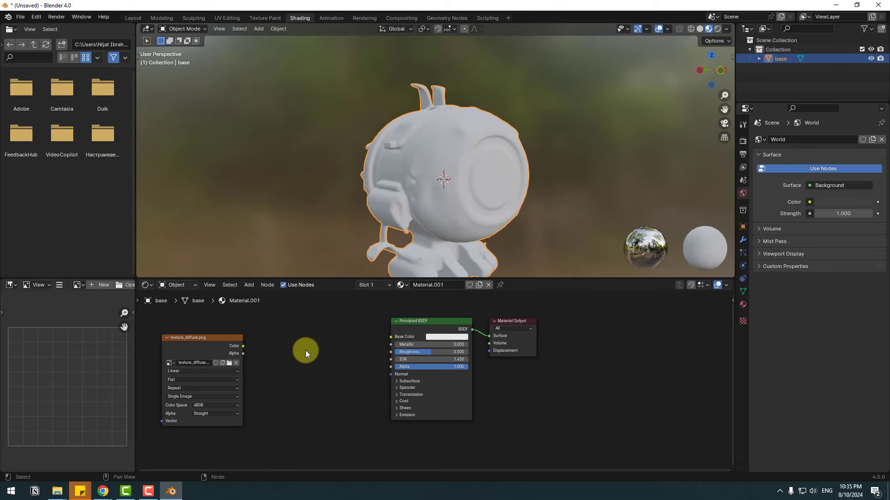
key("shift+a")
type("c")
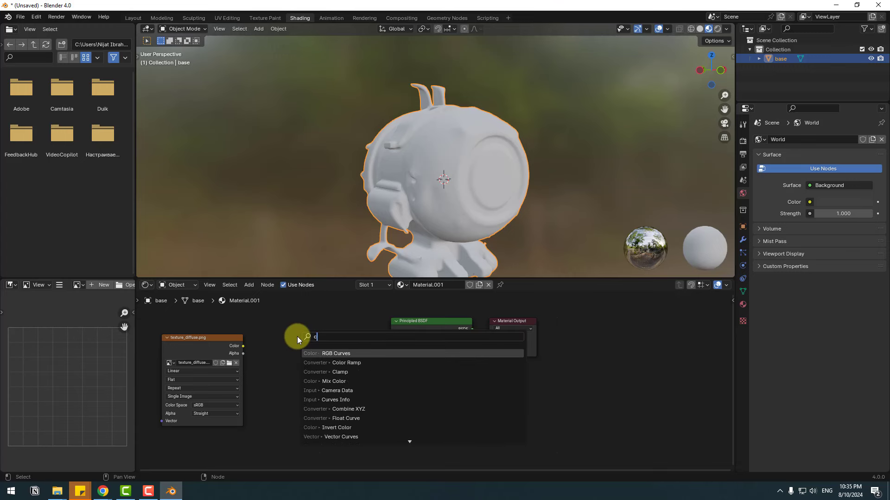
type("urs")
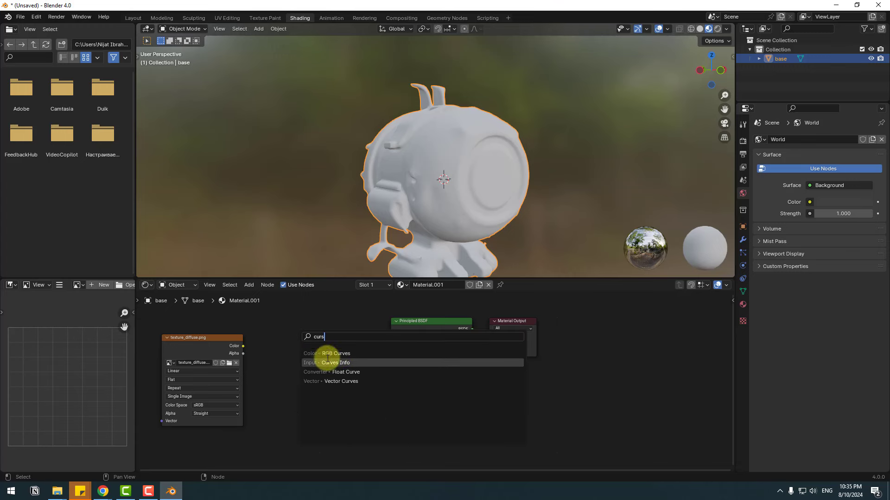
left_click(331, 353)
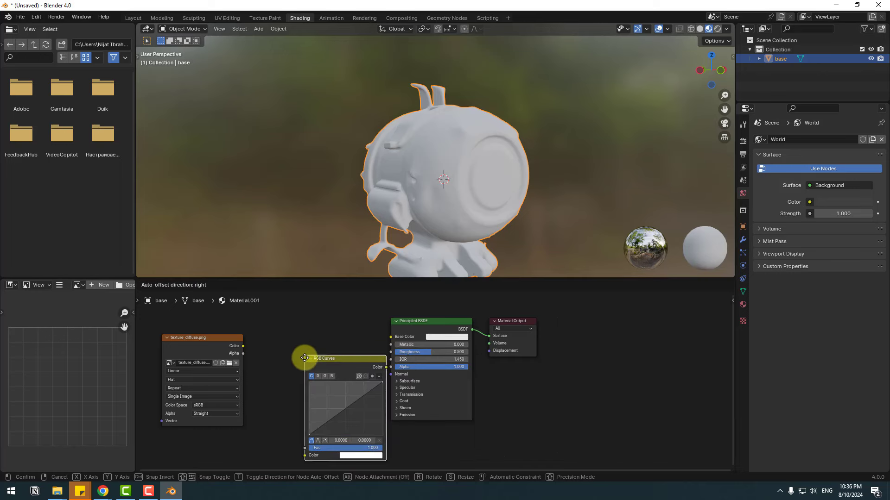
left_click(282, 342)
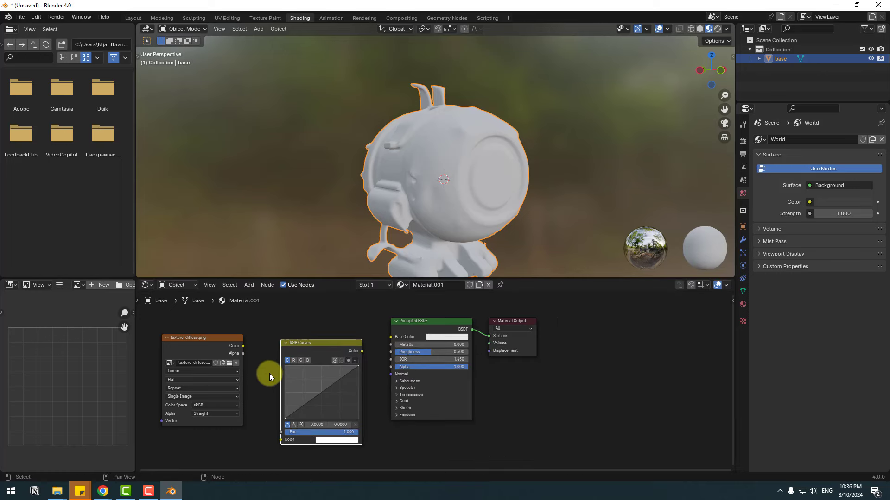
Step: Route the diffuse texture's Color through RGB Curves into Base Color and darken it with a curve point at about 0.76, 0.22
left_click(182, 340)
left_click_drag(242, 346, 280, 440)
left_click_drag(325, 344, 391, 337)
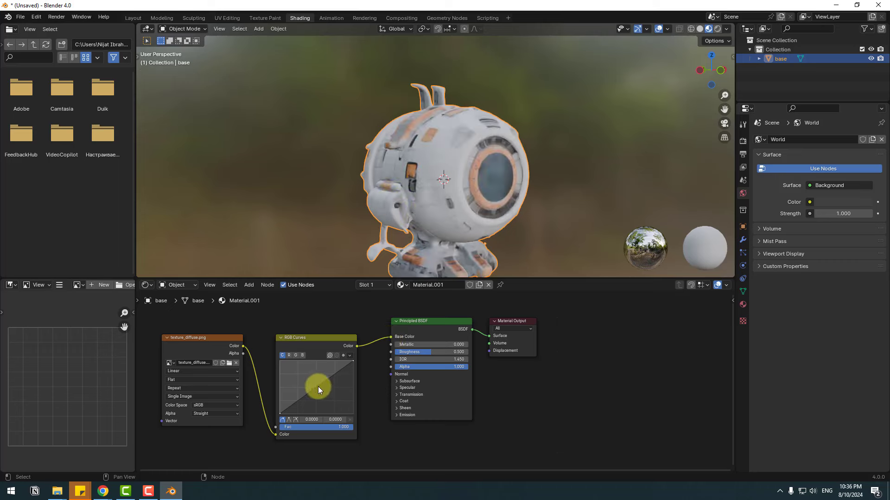
left_click_drag(317, 386, 335, 402)
middle_click_drag(408, 259, 407, 191)
Step: Add the downloaded texture_metallic and texture_normal images to the vessel's material as image texture nodes
key("alt+Tab")
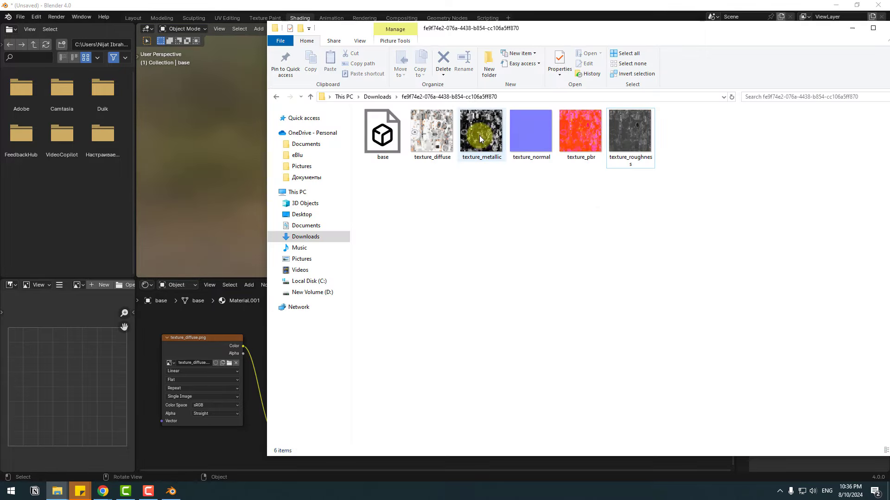
left_click_drag(480, 139, 254, 452)
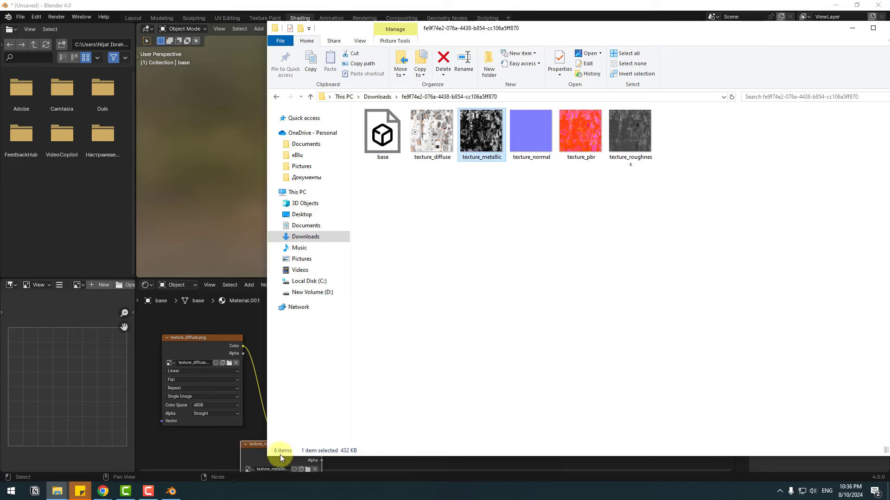
left_click(580, 139)
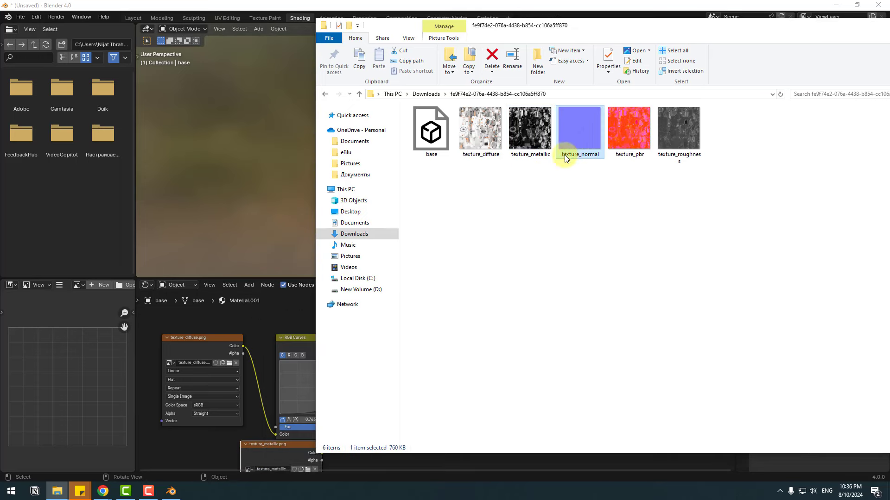
left_click_drag(575, 159, 376, 464)
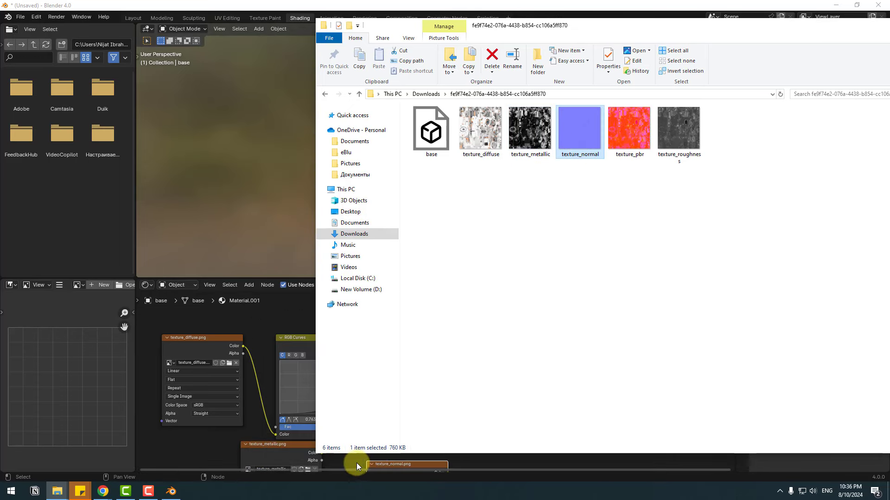
left_click(354, 457)
Step: Connect the metallic texture's Color to the Principled BSDF's Metallic input and the normal texture's Color to its Normal input
scroll(381, 437, "down", 1)
middle_click_drag(384, 435, 379, 380)
left_click_drag(271, 388, 241, 399)
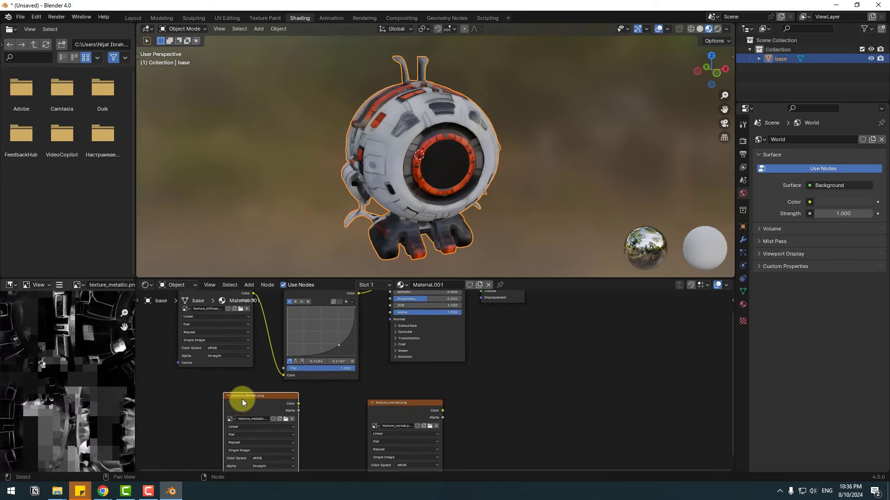
left_click_drag(299, 404, 387, 345)
middle_click_drag(385, 203, 436, 190)
left_click_drag(400, 453, 390, 371)
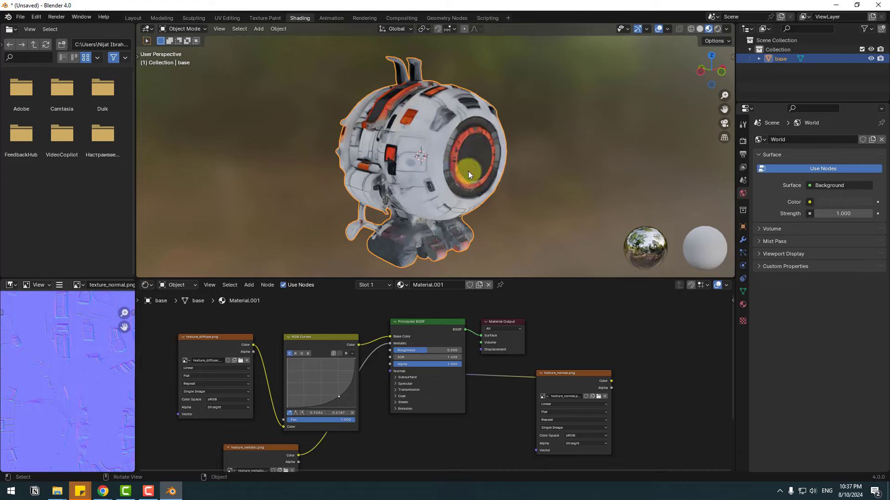
middle_click_drag(439, 165, 475, 172)
Step: Add the downloaded texture_roughness image below the Principled BSDF and connect its Color to the Roughness input
left_click(53, 492)
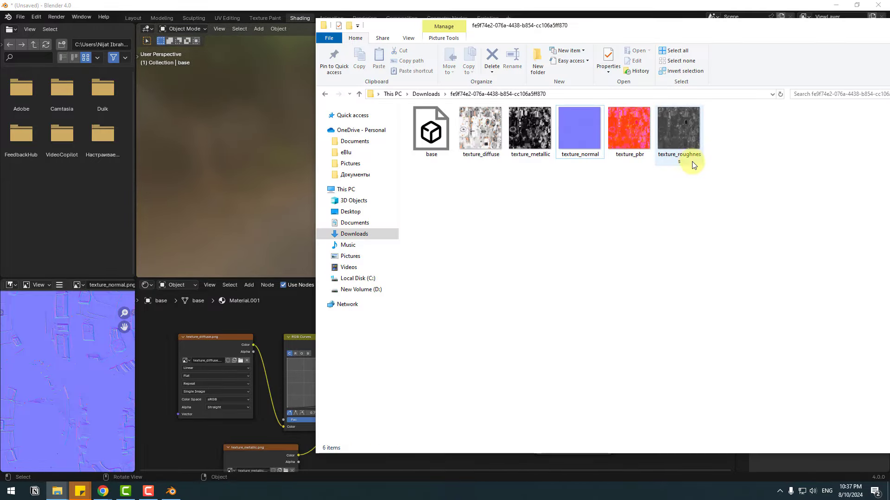
left_click_drag(687, 159, 381, 462)
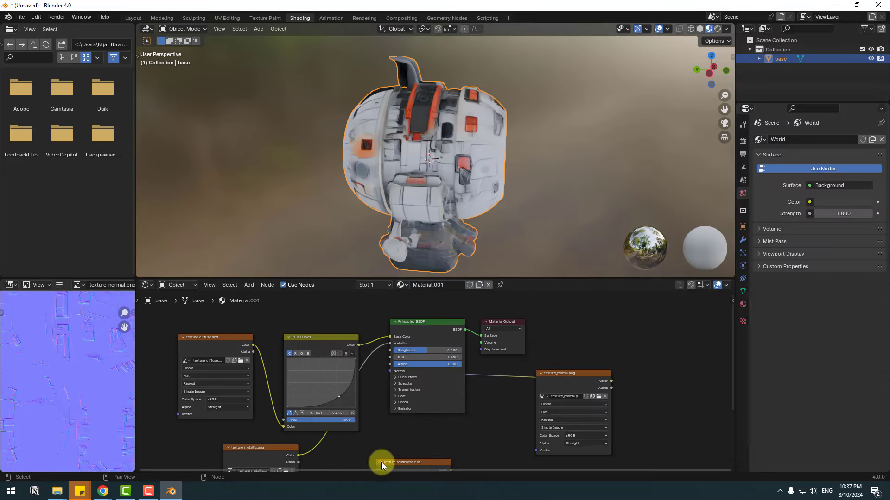
left_click(399, 419)
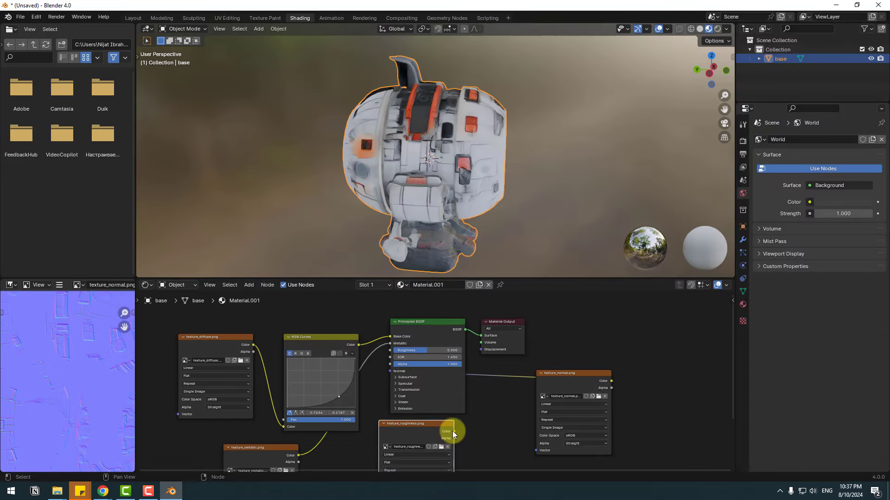
left_click_drag(453, 432, 389, 350)
mouse_move(474, 160)
middle_mouse_down()
mouse_move(497, 172)
mouse_move(313, 170)
mouse_move(365, 180)
mouse_move(404, 162)
mouse_move(454, 182)
mouse_move(486, 173)
mouse_move(485, 162)
middle_mouse_up()
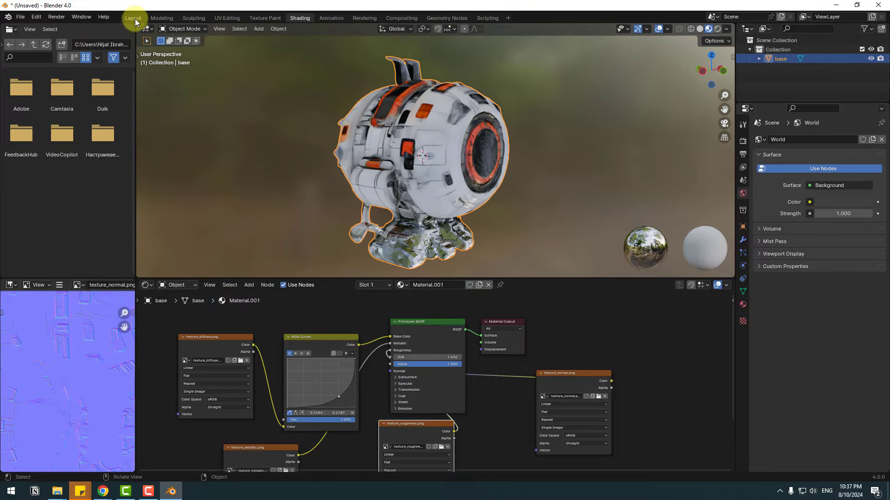
Step: Show the vessel with Material Preview shading in the Layout workspace and apply Shade Smooth to it
left_click(131, 19)
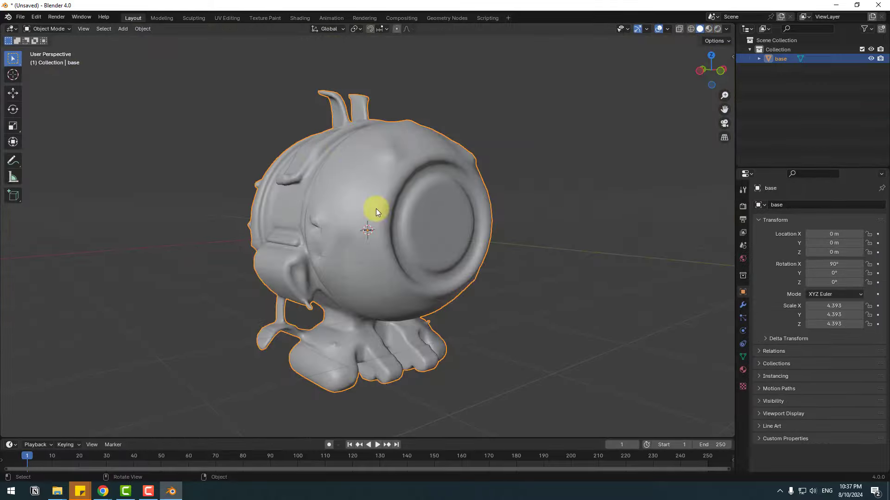
left_click(708, 29)
mouse_move(658, 90)
middle_mouse_down()
mouse_move(344, 262)
mouse_move(304, 262)
mouse_move(628, 265)
mouse_move(394, 271)
mouse_move(443, 257)
mouse_move(463, 268)
mouse_move(388, 201)
mouse_move(422, 233)
mouse_move(366, 218)
mouse_move(382, 217)
middle_mouse_up()
scroll(423, 233, "up", 8)
scroll(383, 217, "down", 7)
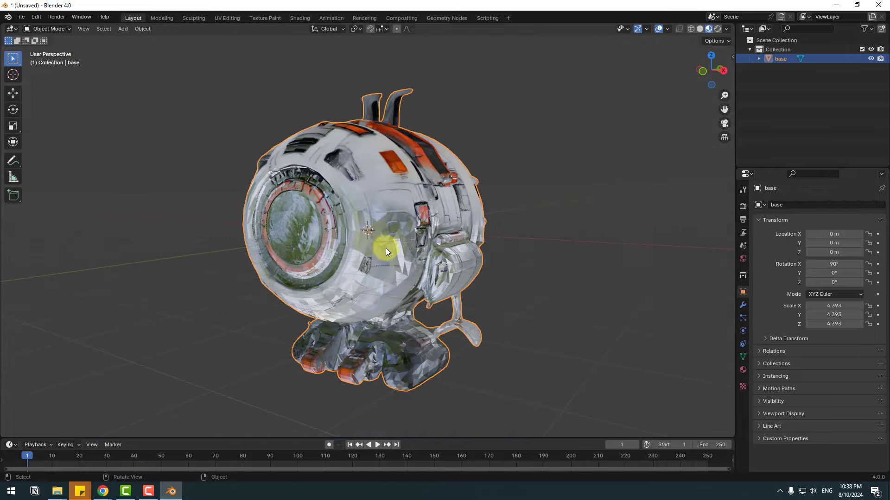
right_click(357, 187)
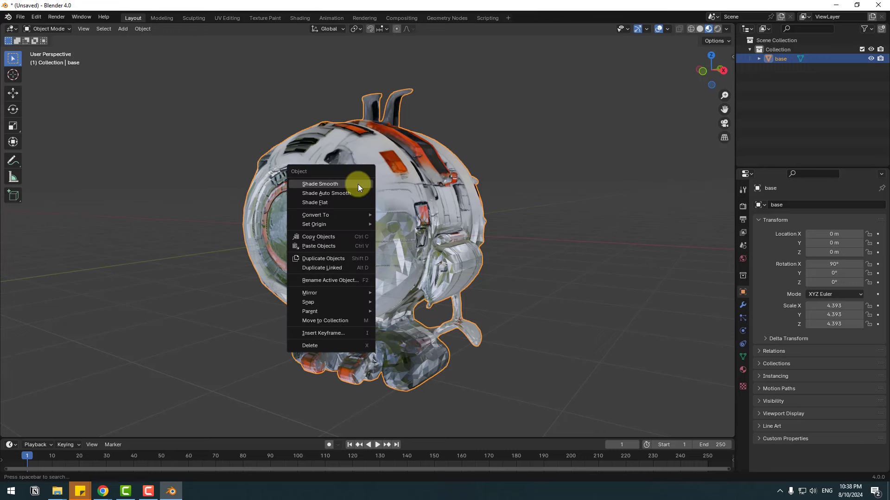
left_click(332, 184)
Step: Add a mesh plane at the origin and scale it uniformly to about 136.87
middle_click_drag(336, 182, 182, 66)
scroll(181, 65, "down", 3)
left_click(123, 30)
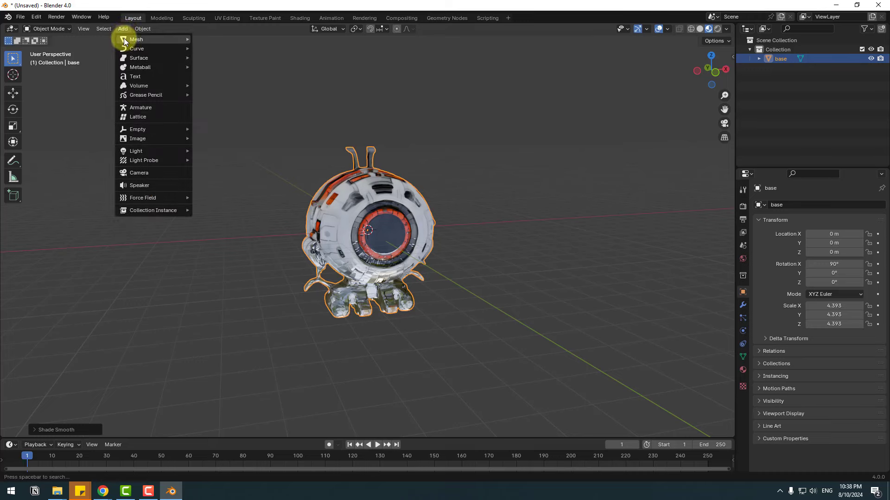
mouse_move(123, 38)
left_click(226, 39)
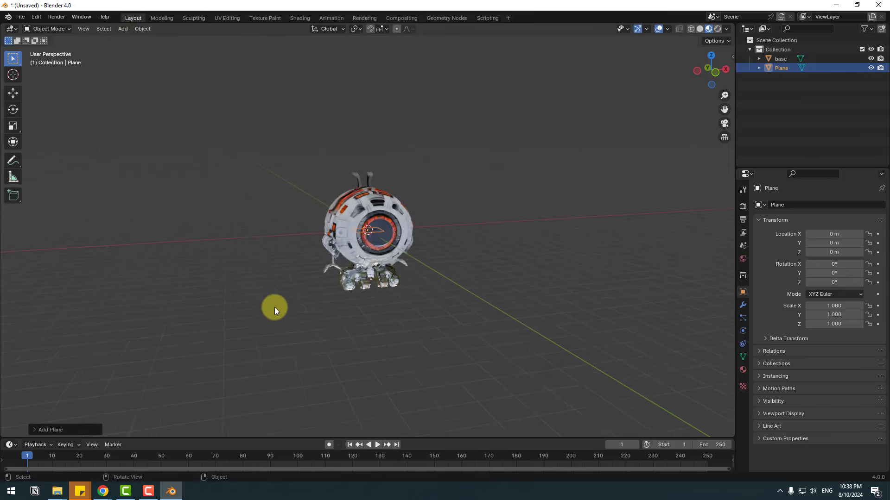
middle_click_drag(274, 307, 292, 306)
key("s")
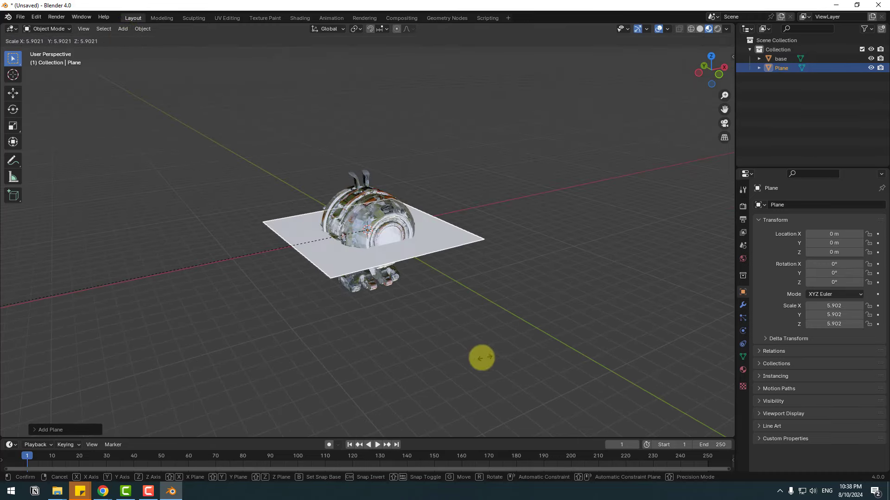
left_click(166, 168)
Step: Extrude the plane's back edge straight up along Z to form a tall backdrop wall
key("Tab")
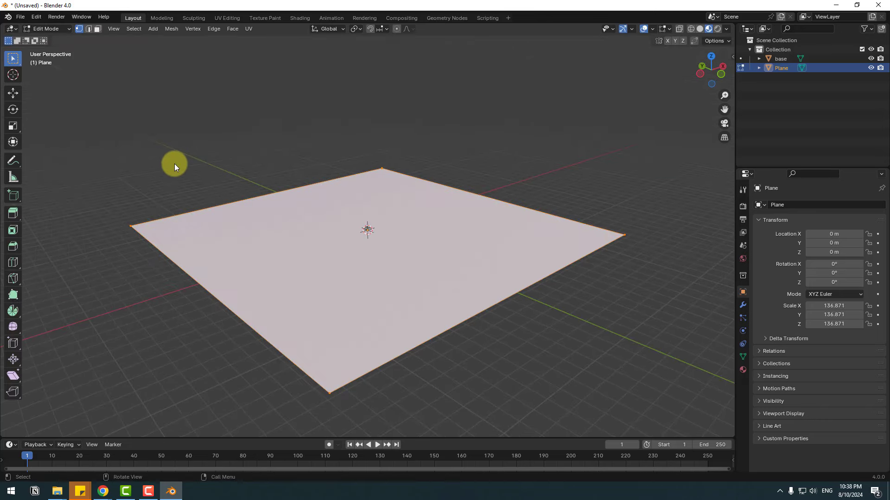
left_click(258, 188)
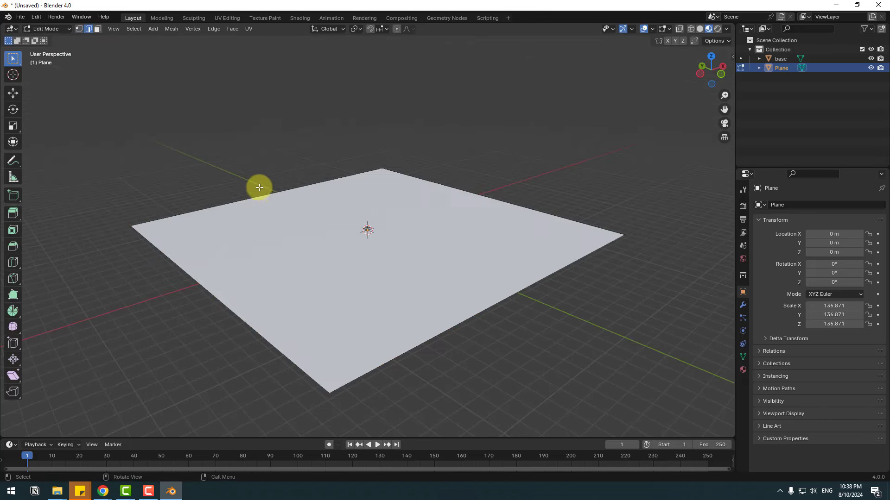
scroll(263, 203, "down", 2)
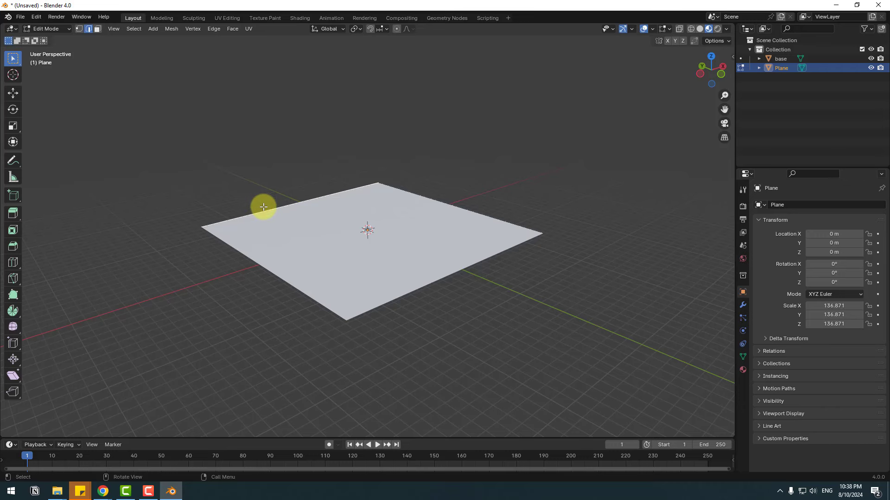
left_click(263, 207)
key("e")
key("z")
left_click(249, 68)
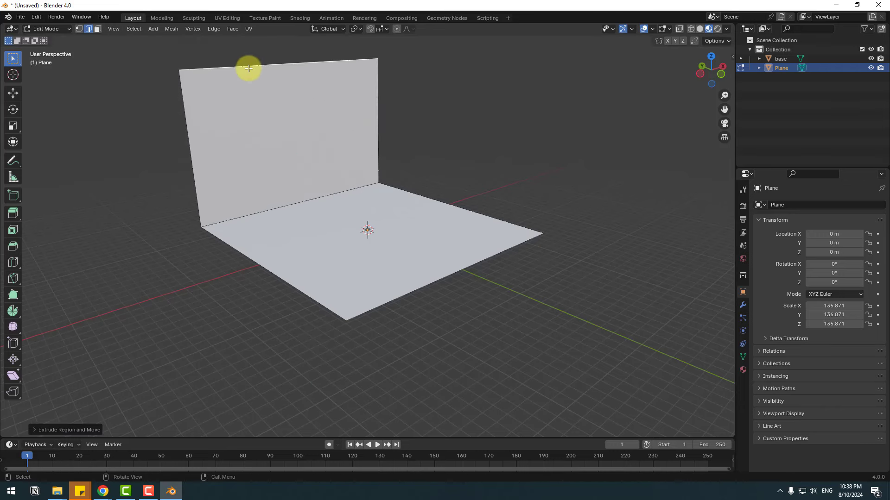
Step: Bevel the edge between floor and wall about 0.65 m wide with 33 segments and return to Object Mode
left_click(314, 198)
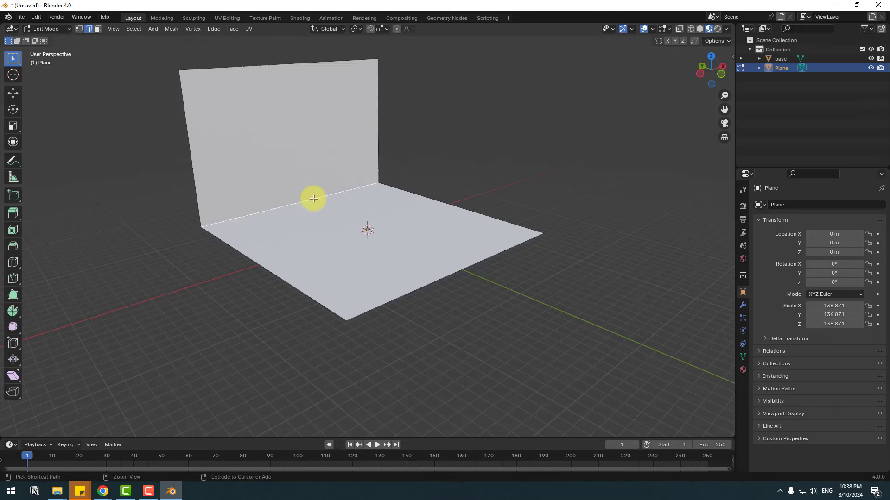
key("ctrl+b")
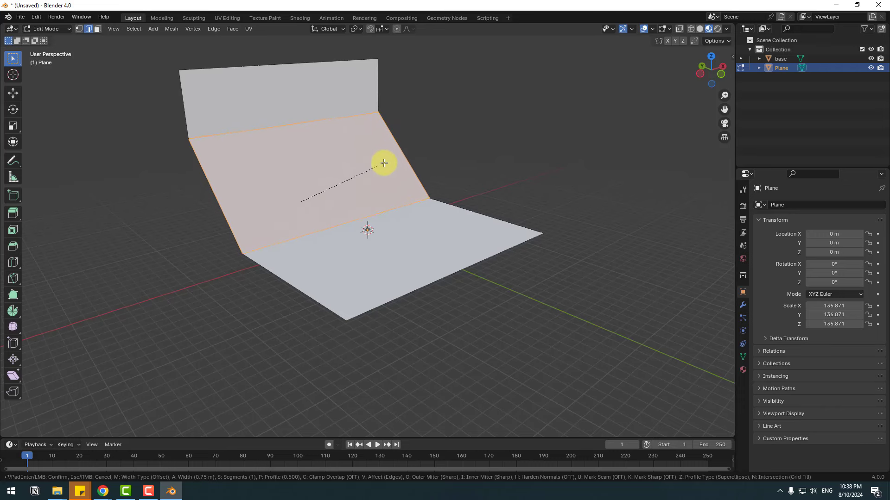
scroll(382, 164, "up", 20)
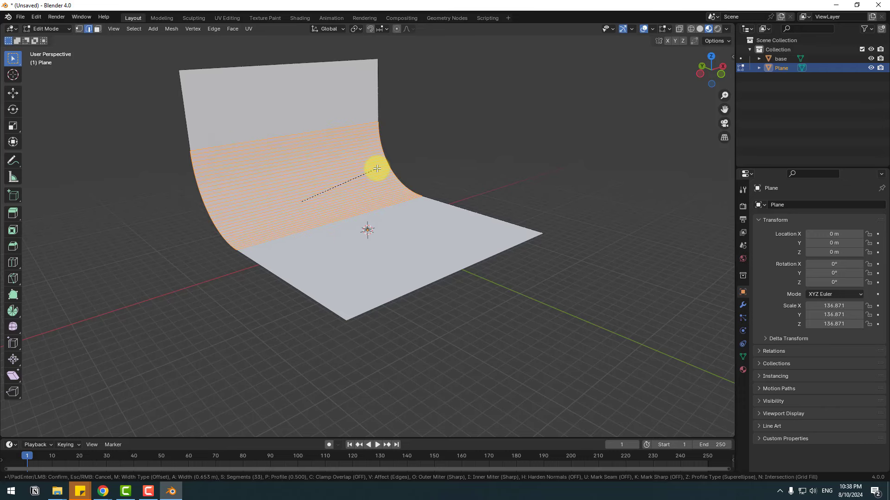
left_click(377, 168)
key("Tab")
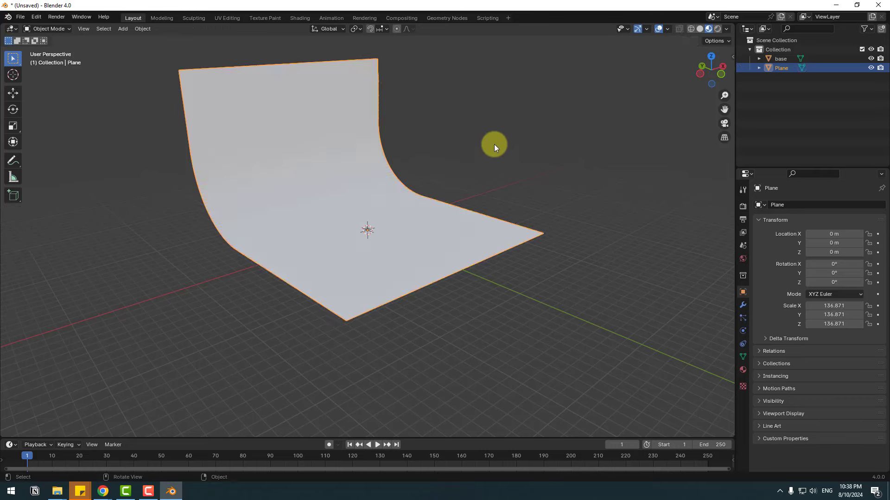
Step: Lower the backdrop plane along Z to about -4.02 m so the floor sits beneath the vessel's feet
left_click(494, 145)
scroll(369, 250, "up", 8)
mouse_move(368, 249)
middle_mouse_down()
mouse_move(316, 249)
mouse_move(355, 252)
middle_mouse_up()
scroll(334, 244, "down", 8)
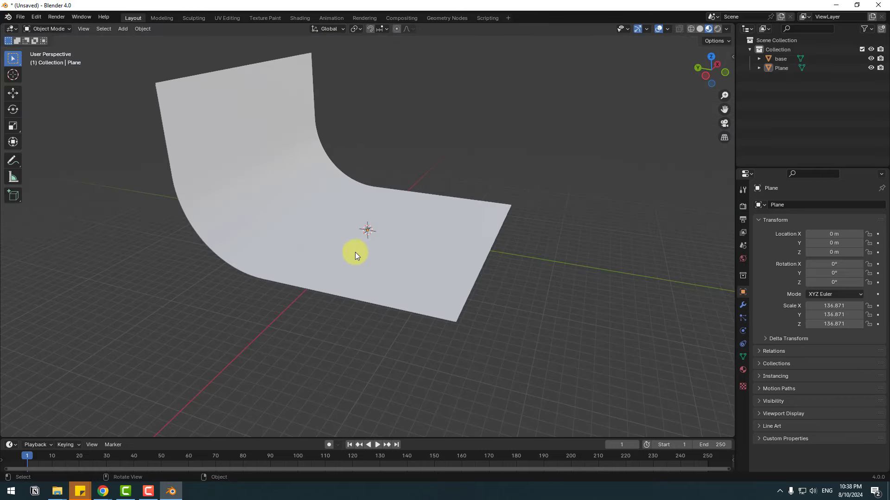
left_click(311, 252)
left_click(13, 93)
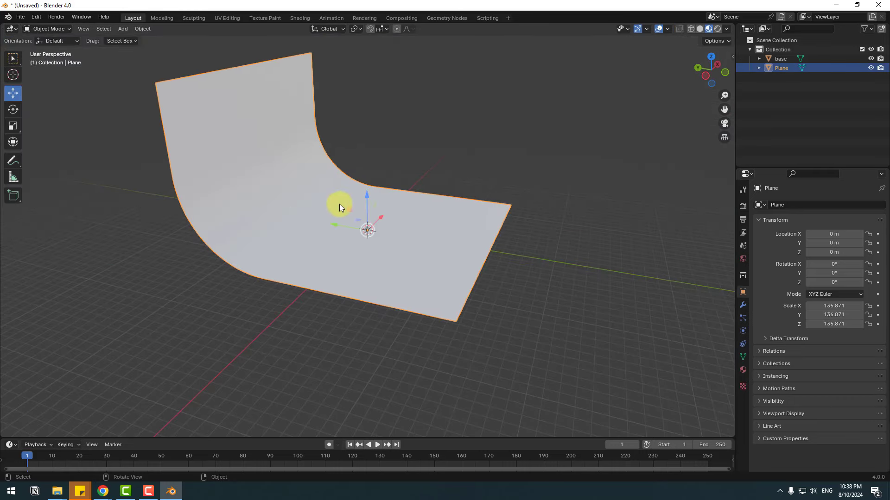
left_click_drag(366, 201, 316, 257)
scroll(326, 279, "up", 6)
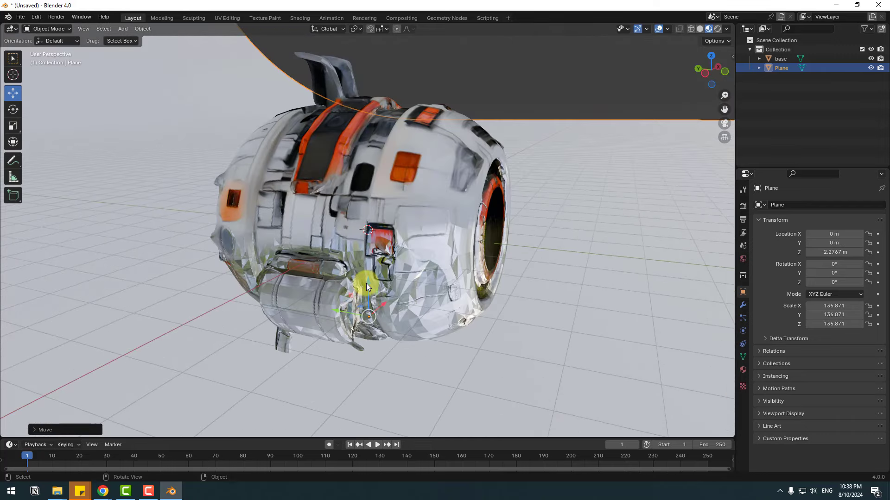
left_click_drag(366, 284, 362, 326)
mouse_move(362, 349)
left_mouse_down()
mouse_move(350, 391)
mouse_move(352, 342)
left_mouse_up()
left_click(571, 99)
scroll(454, 180, "down", 4)
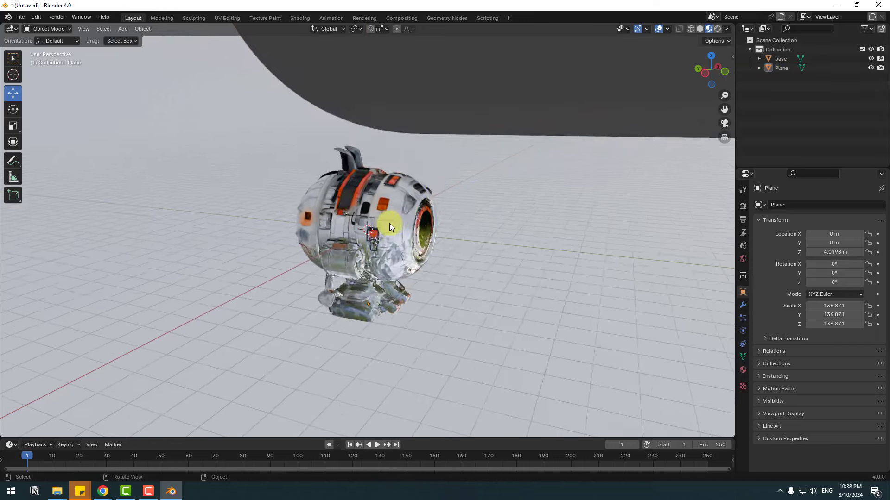
middle_click_drag(389, 224, 325, 228)
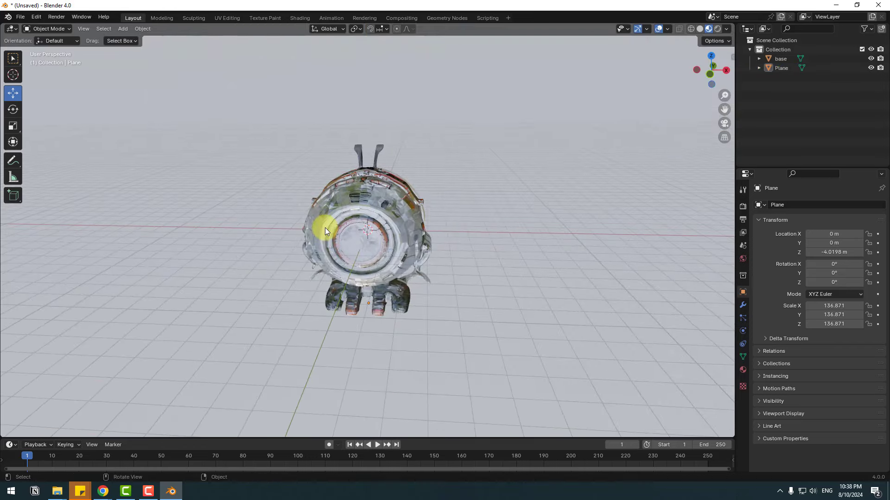
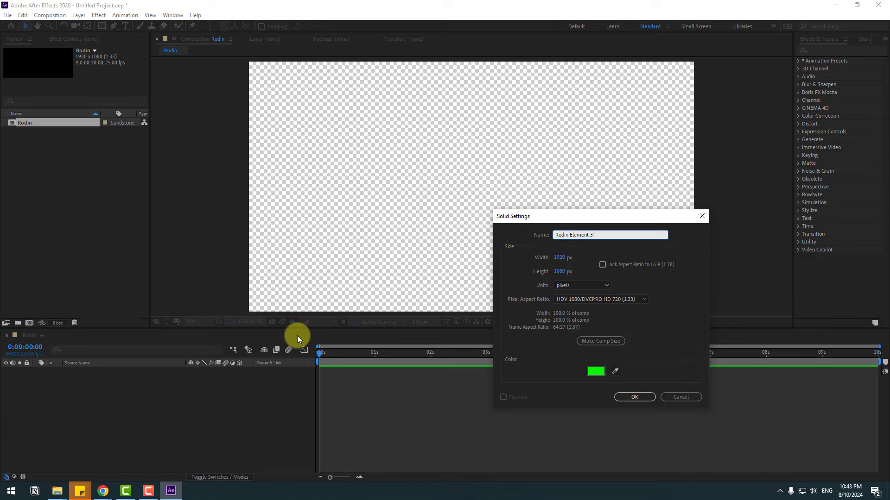
Step: In After Effects, create the green 1920 x 1080 solid Rodin Element 3D and apply the Video Copilot Element effect
left_click(627, 396)
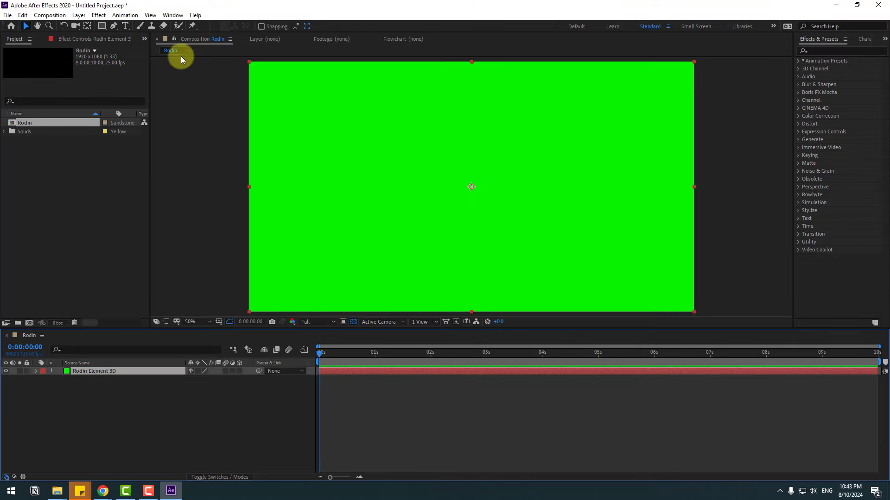
left_click(99, 15)
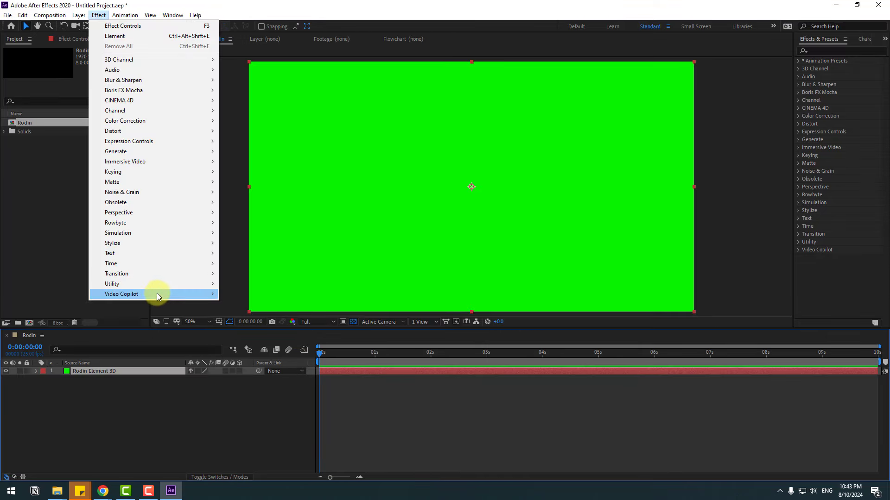
mouse_move(157, 297)
left_click(244, 295)
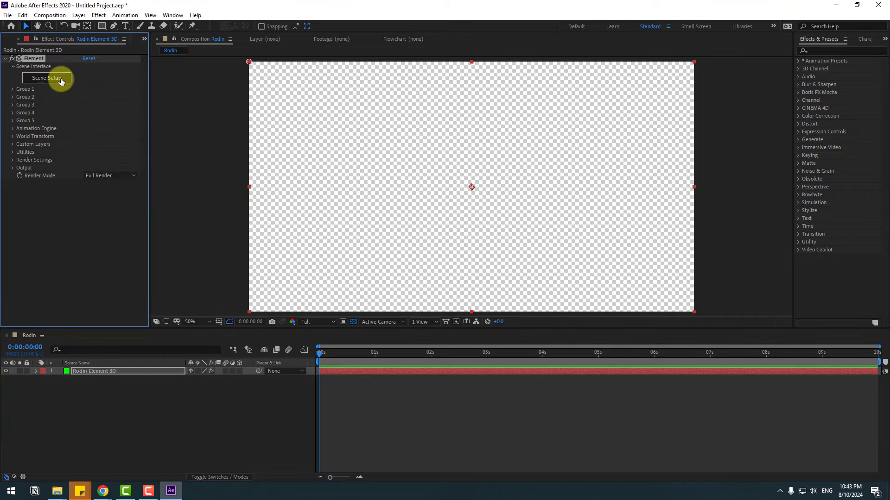
Step: Import base.obj into Element's Scene Setup with the default import preferences and enable Normalize Size for the model
left_click(60, 79)
left_click(32, 33)
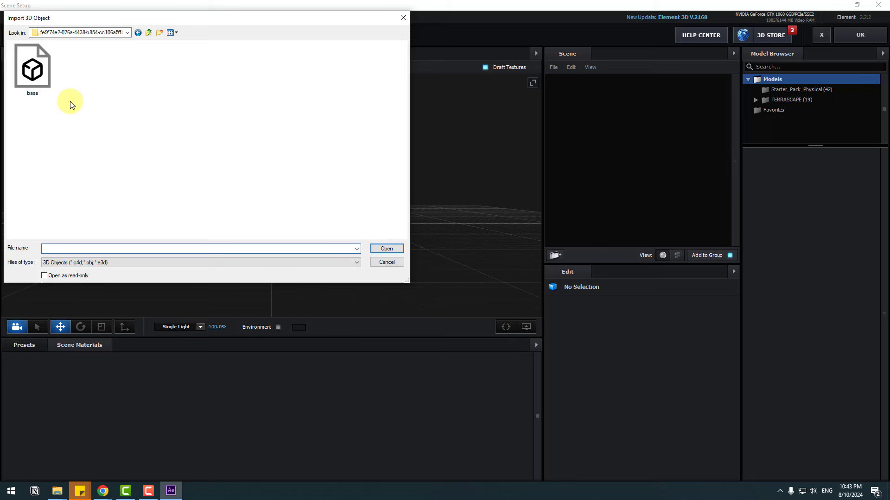
left_click(37, 80)
left_click(391, 250)
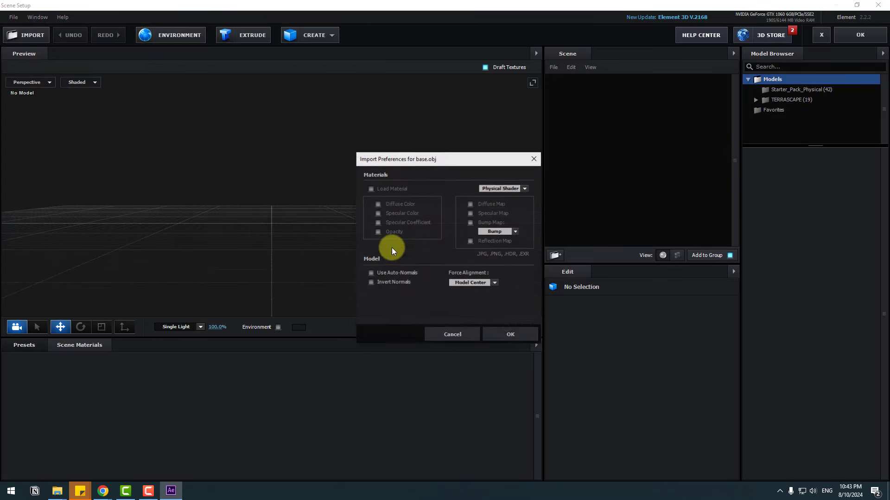
left_click(515, 333)
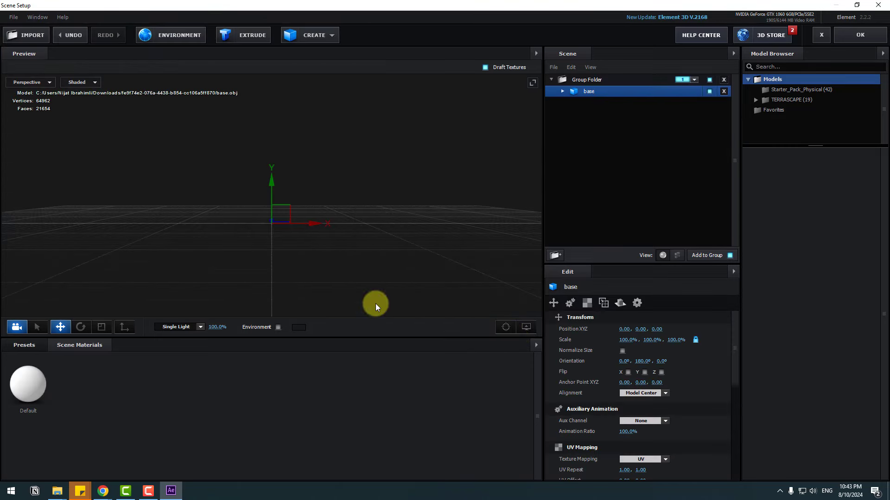
left_click(622, 350)
left_click_drag(218, 277, 584, 117)
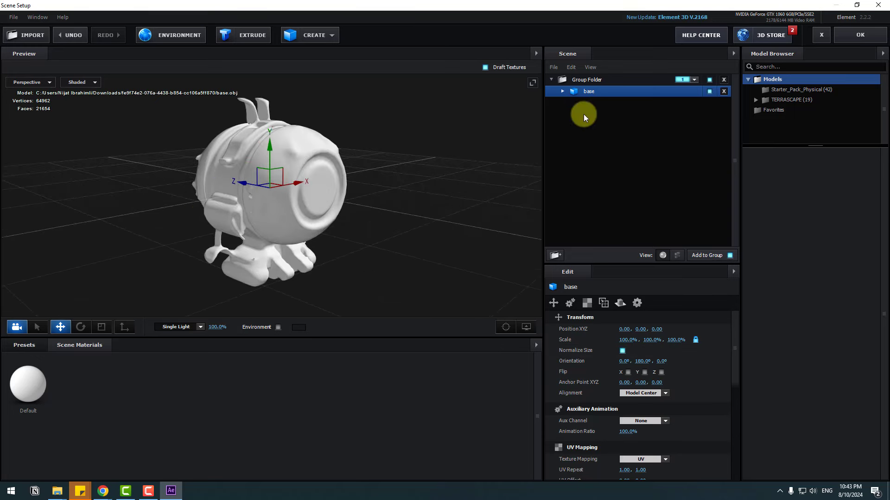
Step: Load texture_diffuse into the Diffuse texture channel of the base model's Default material
left_click(562, 91)
left_click(606, 107)
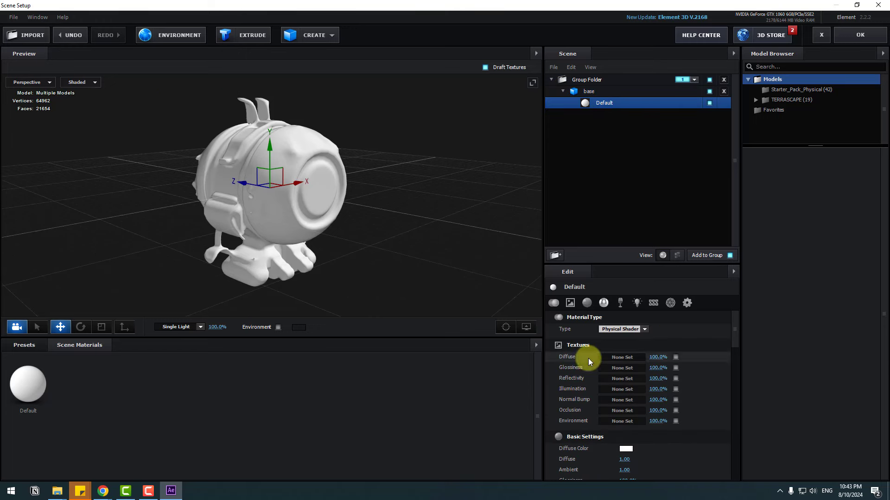
left_click(622, 358)
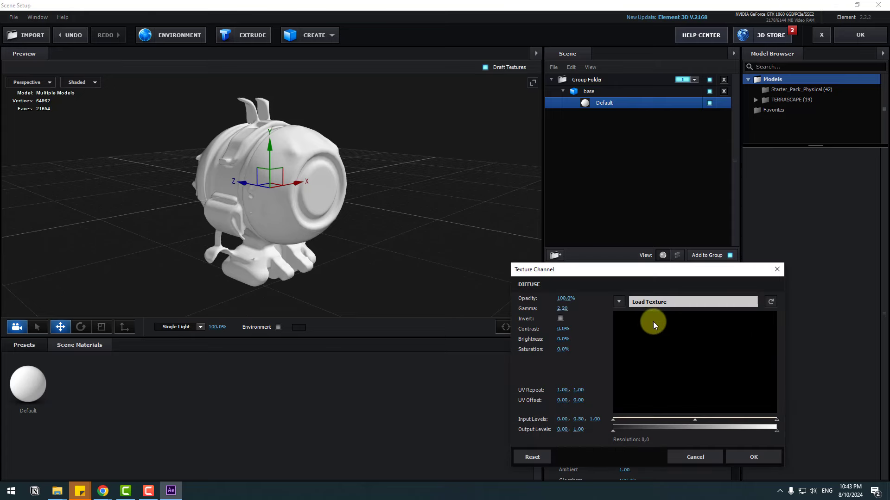
left_click(655, 302)
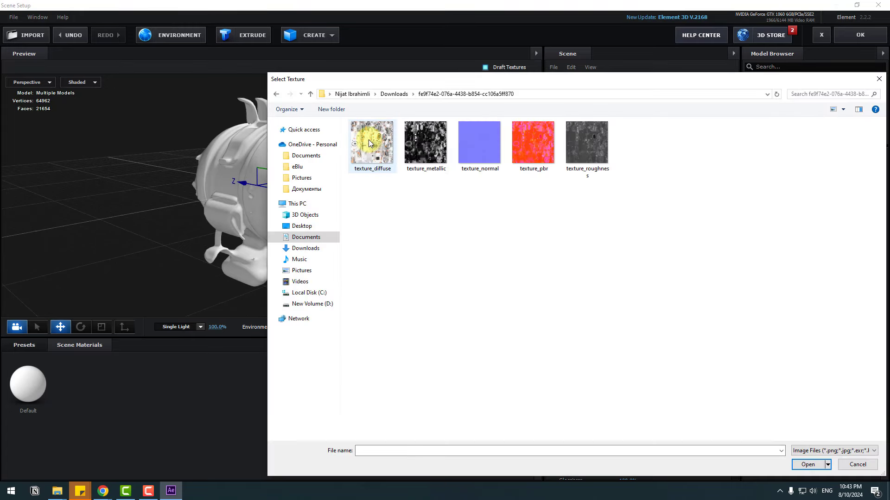
left_click(369, 141)
left_click(806, 465)
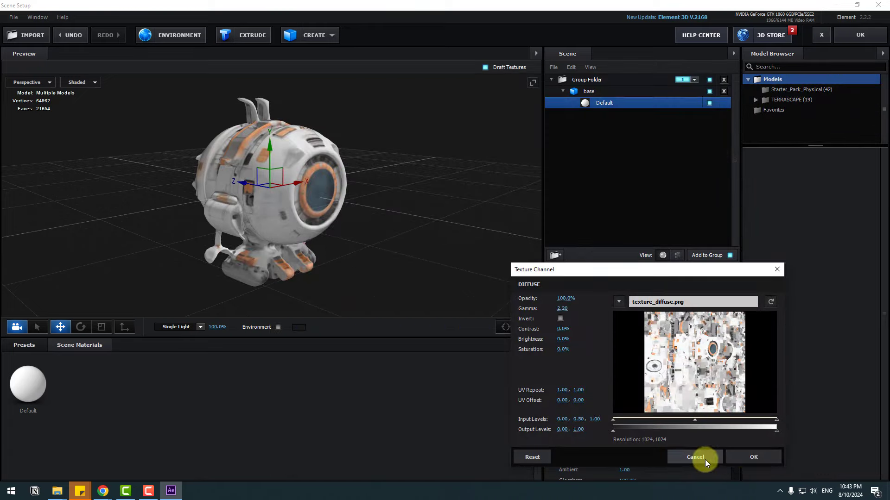
left_click(746, 461)
left_click_drag(437, 273, 343, 181)
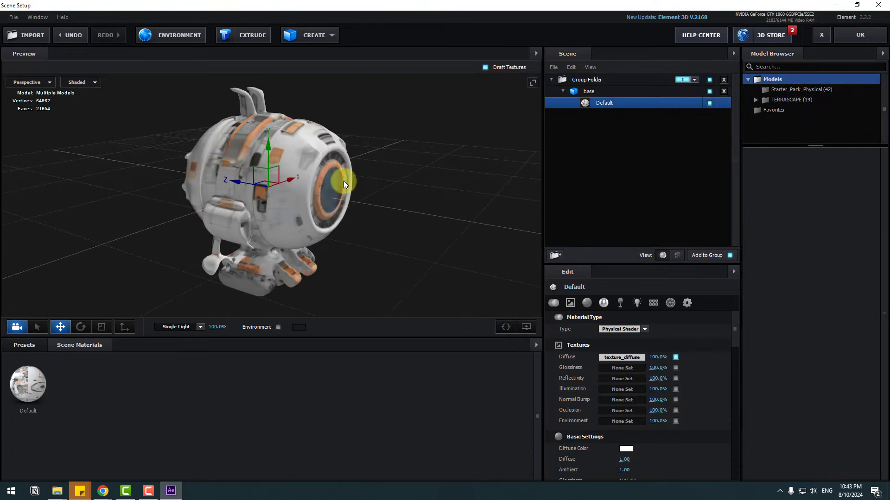
Step: Add a plane model to the scene and scale it uniformly to about 761.7%
left_click(308, 39)
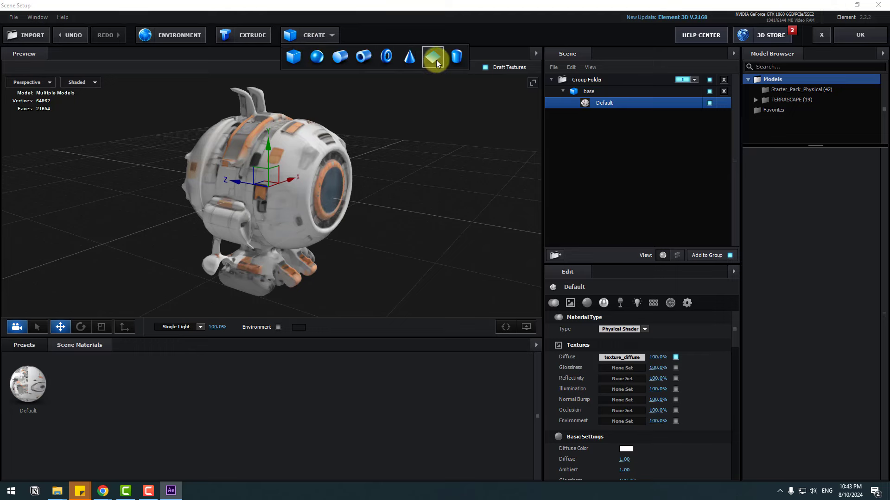
left_click(434, 58)
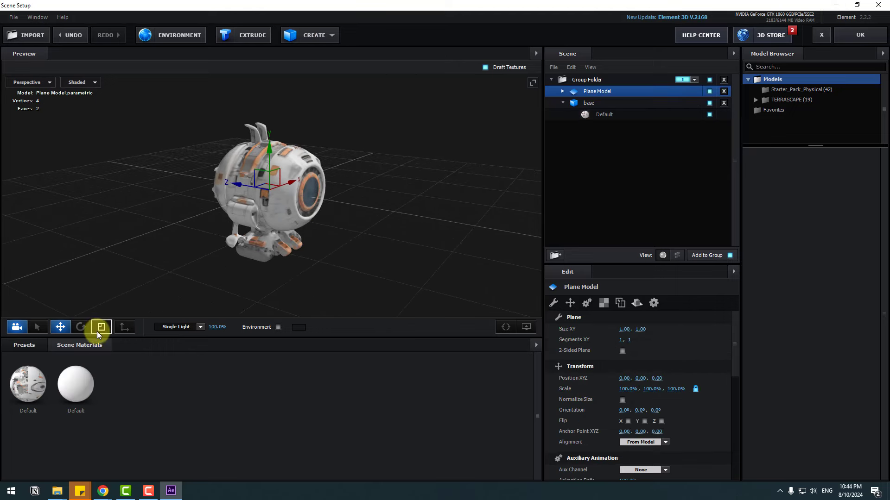
left_click_drag(269, 188, 58, 301)
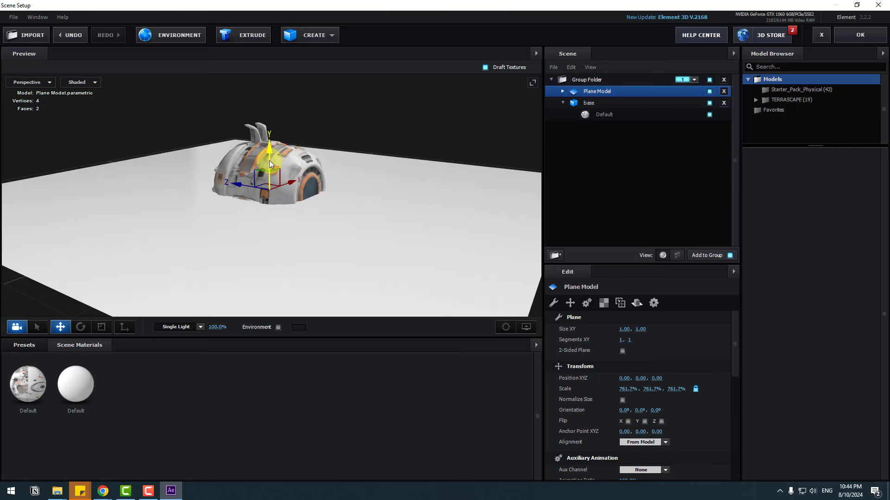
Step: Lower the plane model beneath the base model's feet to about Y -0.95 and enlarge it uniformly to about 1610.8%
left_click_drag(268, 160, 265, 238)
left_click_drag(265, 238, 265, 231)
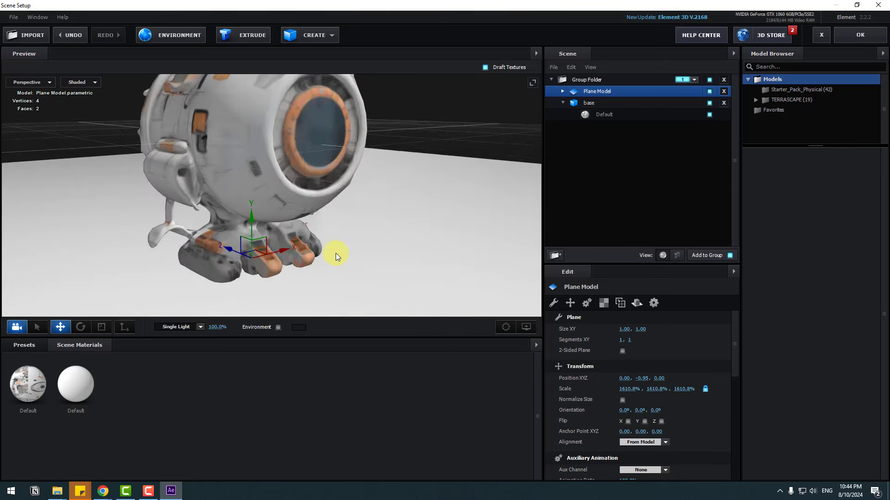
scroll(336, 253, "down", 2)
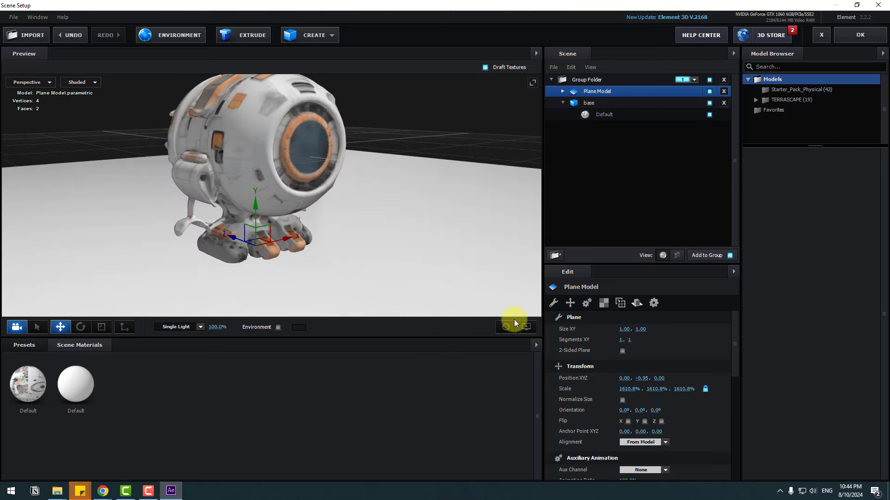
Step: Enable Show AO in the preview's view options
left_click(526, 329)
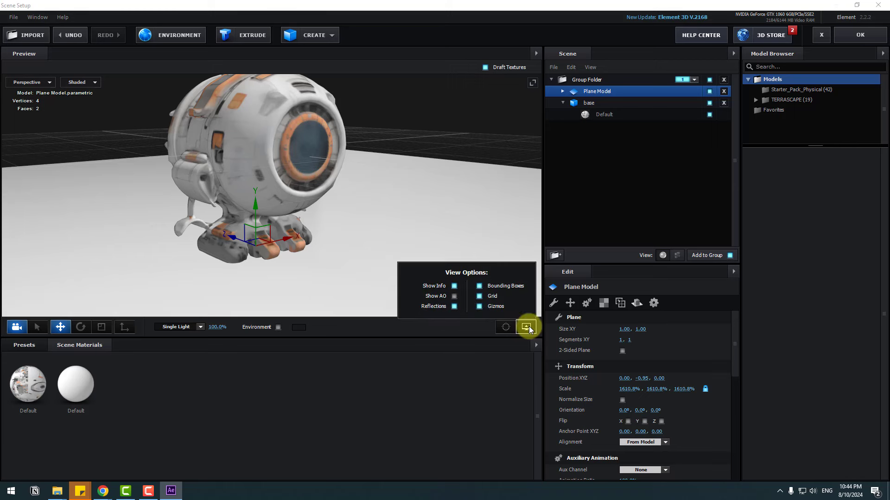
left_click(455, 297)
left_click(435, 192)
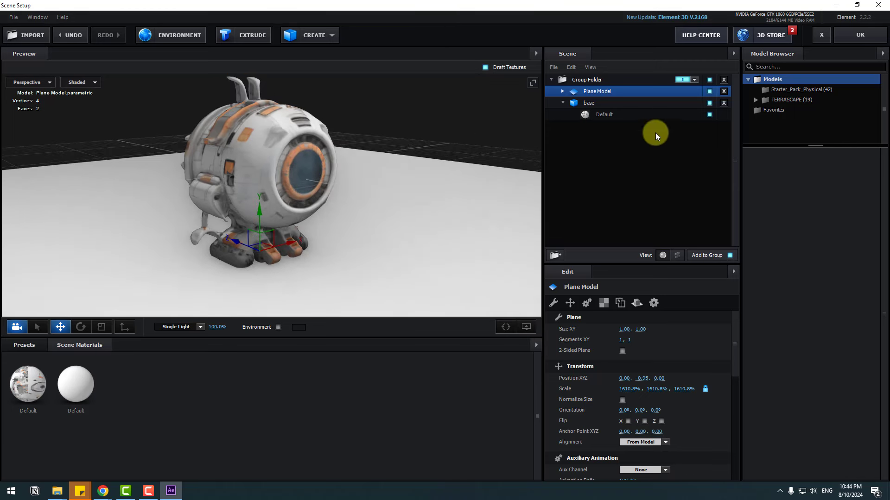
Step: Load texture_normal into the Normal Bump channel of the base model's Default material
left_click(608, 116)
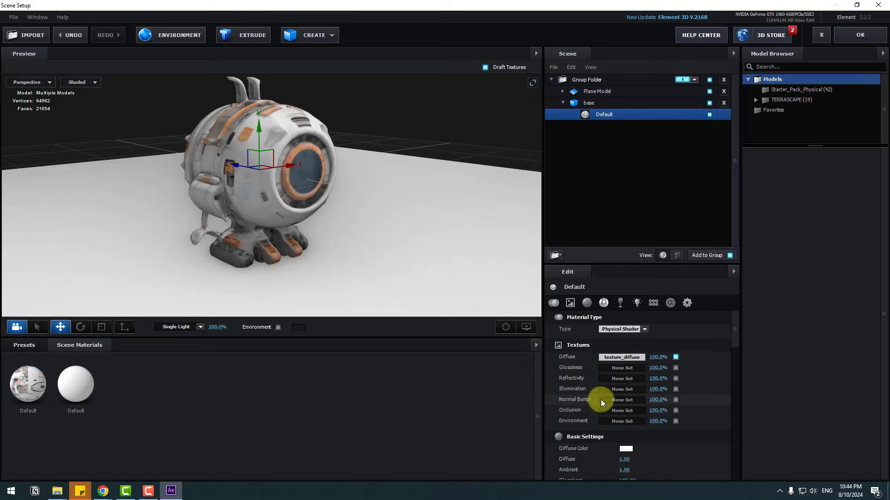
left_click(616, 399)
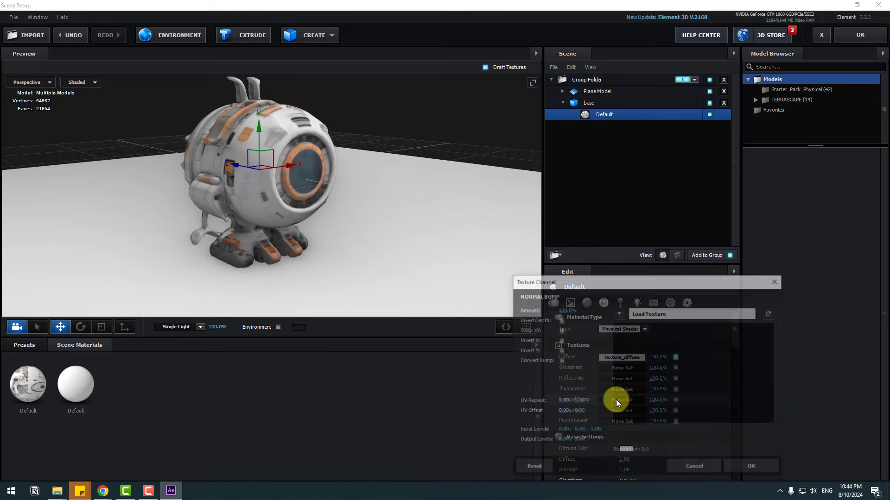
left_click(663, 313)
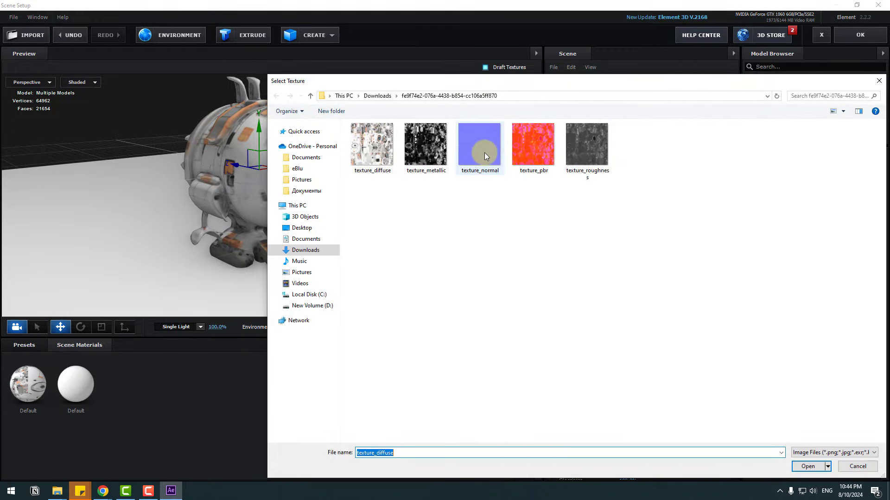
left_click(482, 147)
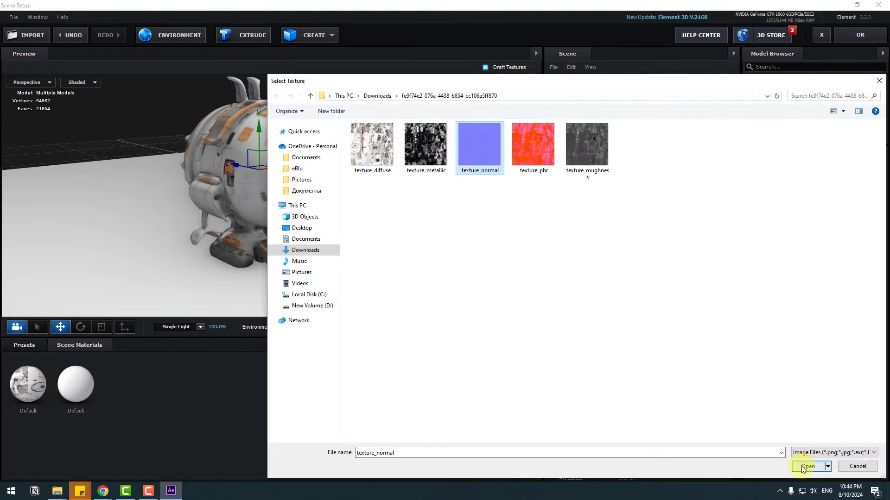
left_click(807, 467)
left_click(751, 469)
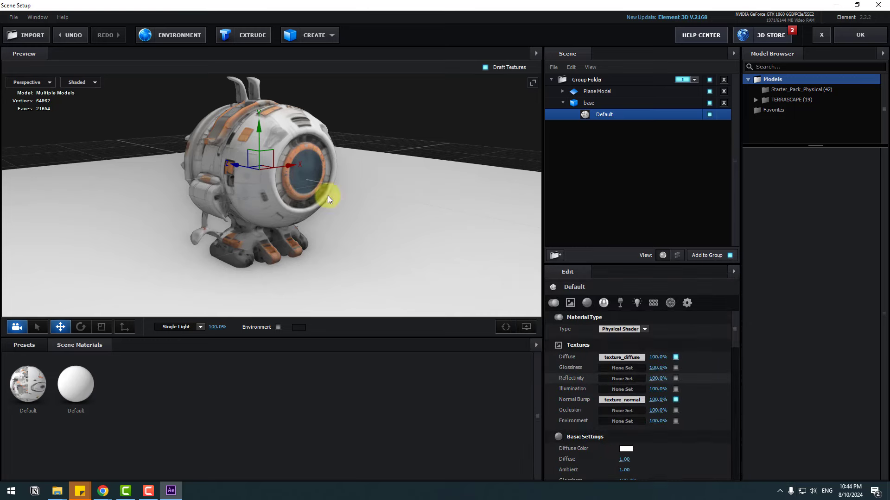
Step: Load texture_roughness into the Glossiness channel of the base model's Default material
mouse_move(328, 198)
left_mouse_down()
mouse_move(423, 201)
mouse_move(332, 199)
mouse_move(320, 191)
left_mouse_up()
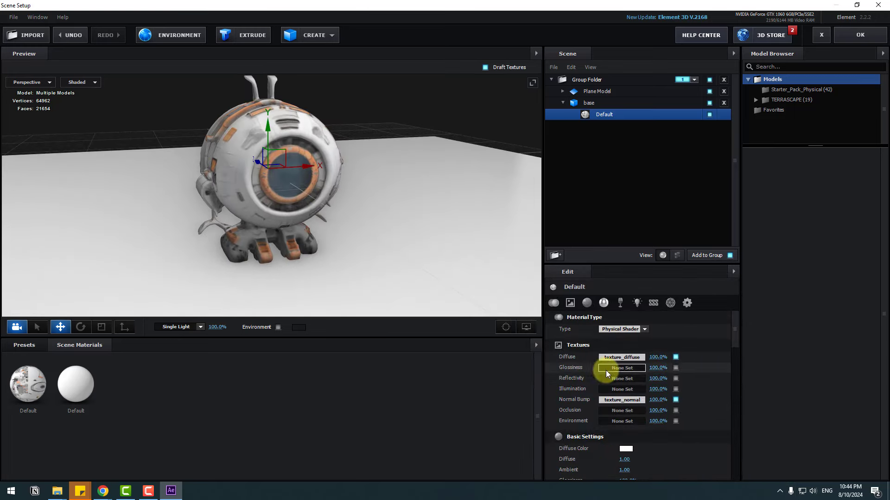
left_click(606, 370)
left_click(685, 311)
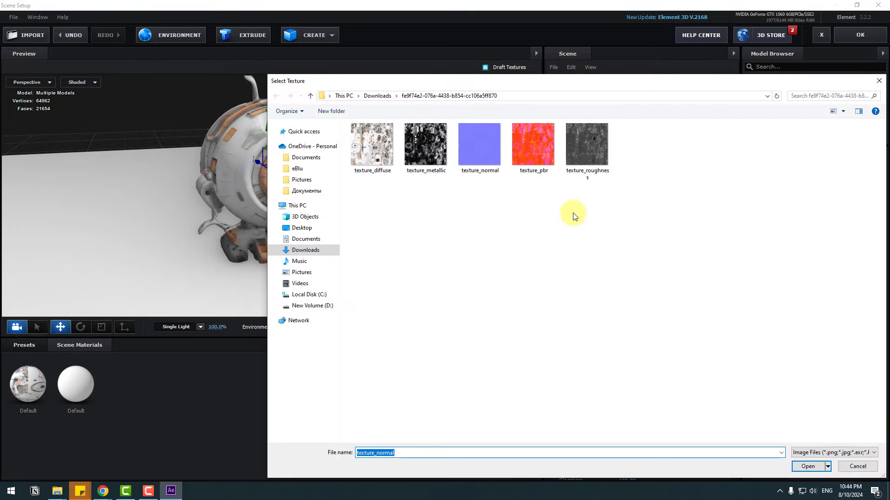
left_click(598, 181)
left_click(807, 466)
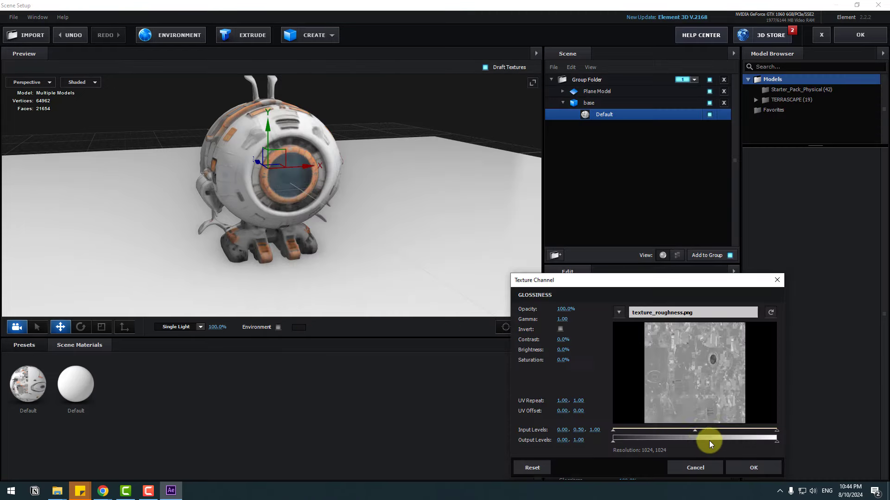
left_click(744, 468)
Step: Apply the BackLight_2K_17 environment preset from the BackLight_2K folder to the scene
left_click_drag(318, 235, 372, 246)
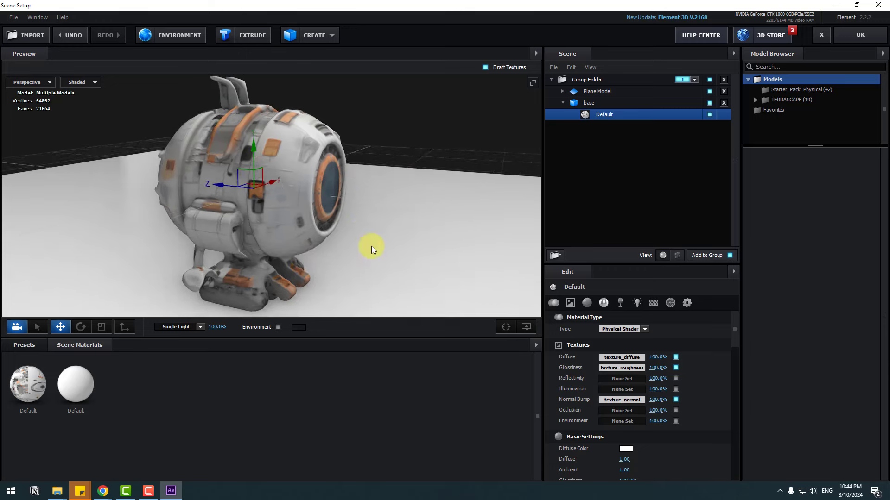
scroll(371, 246, "down", 3)
mouse_move(371, 246)
middle_mouse_down()
mouse_move(393, 253)
mouse_move(366, 230)
middle_mouse_up()
scroll(366, 230, "down", 2)
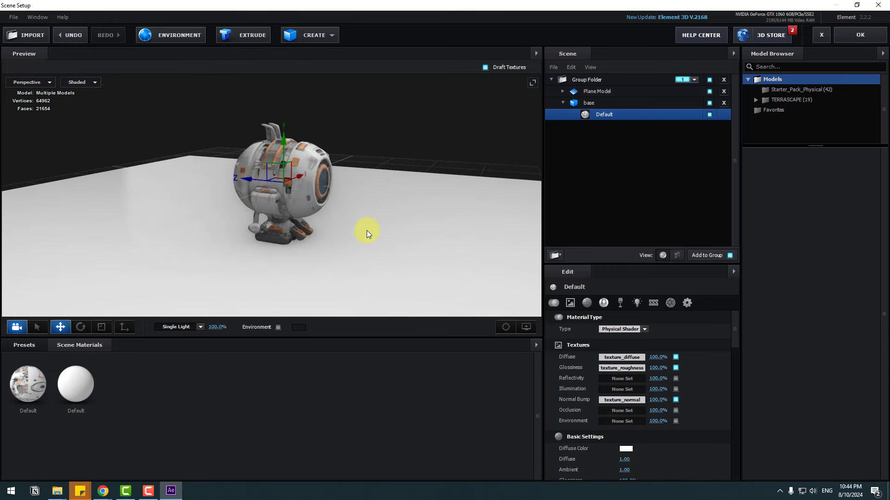
left_click(32, 348)
left_click(37, 367)
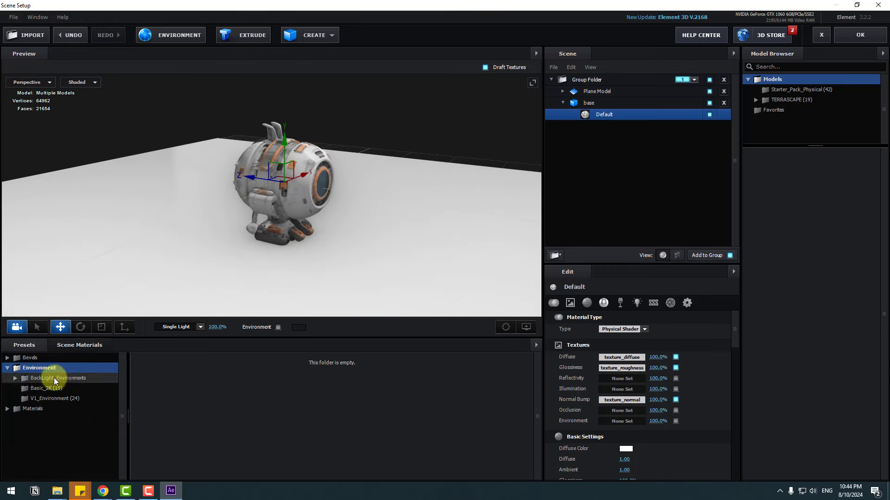
left_click(54, 378)
left_click(57, 388)
scroll(282, 413, "down", 2)
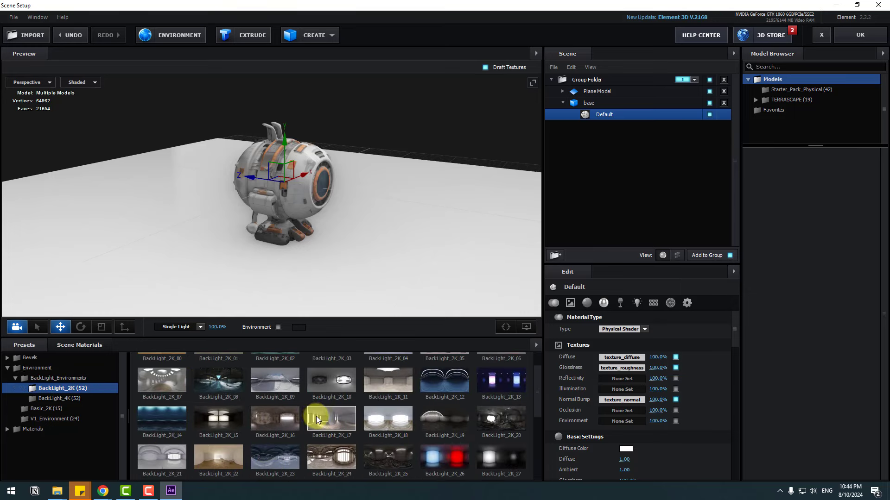
left_click(316, 416)
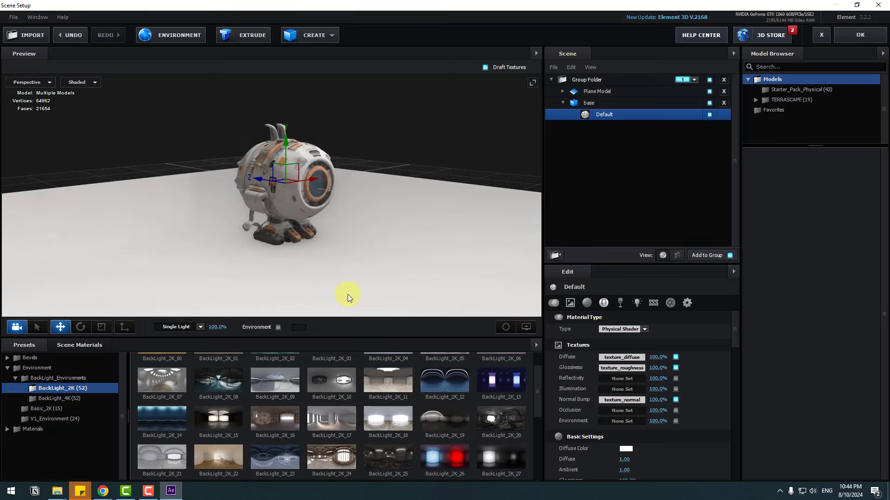
Step: Try the BackLight_2K_18 and BackLight_2K_22 environments on the model and reapply BackLight_2K_17
left_click(391, 439)
left_click_drag(349, 316, 365, 232)
left_click(222, 453)
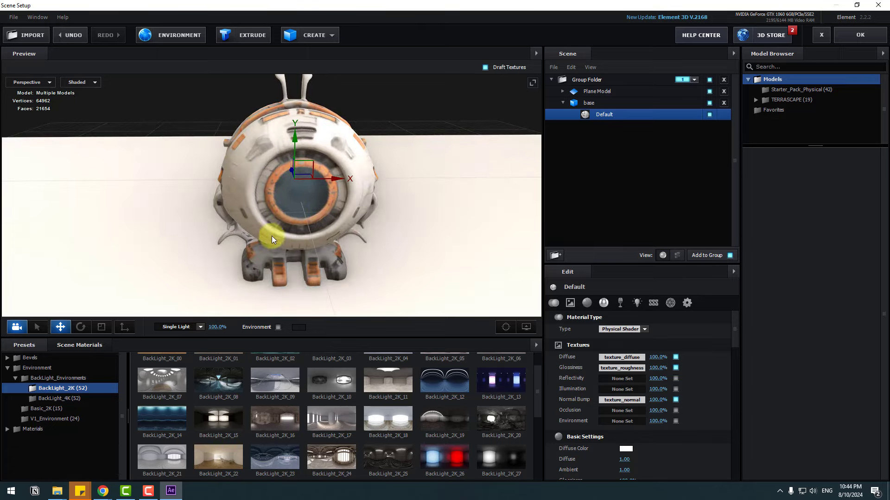
left_click_drag(272, 236, 337, 220)
left_click(341, 407)
mouse_move(311, 275)
left_mouse_down()
mouse_move(333, 282)
mouse_move(374, 262)
mouse_move(310, 278)
mouse_move(358, 260)
mouse_move(405, 275)
mouse_move(257, 278)
mouse_move(324, 279)
left_mouse_up()
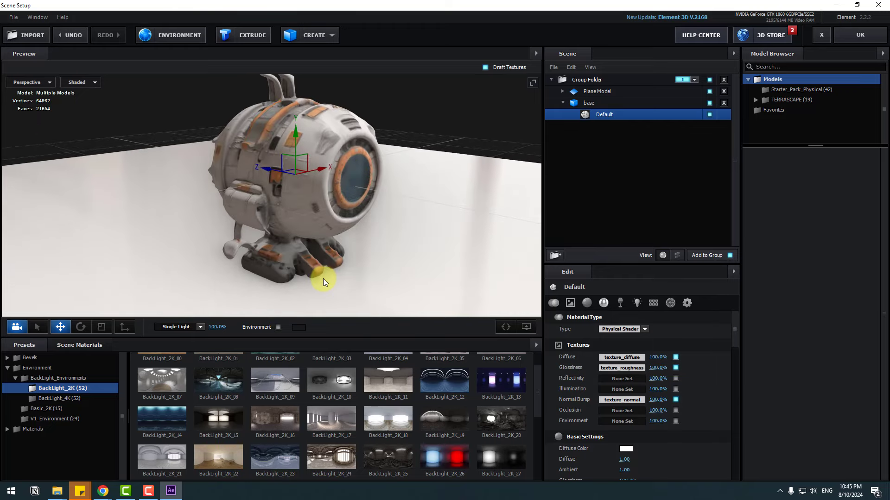
Step: Accept the scene setup and add a camera with its default settings, orbited to a side view of the model
left_click(866, 40)
right_click(151, 408)
mouse_move(251, 305)
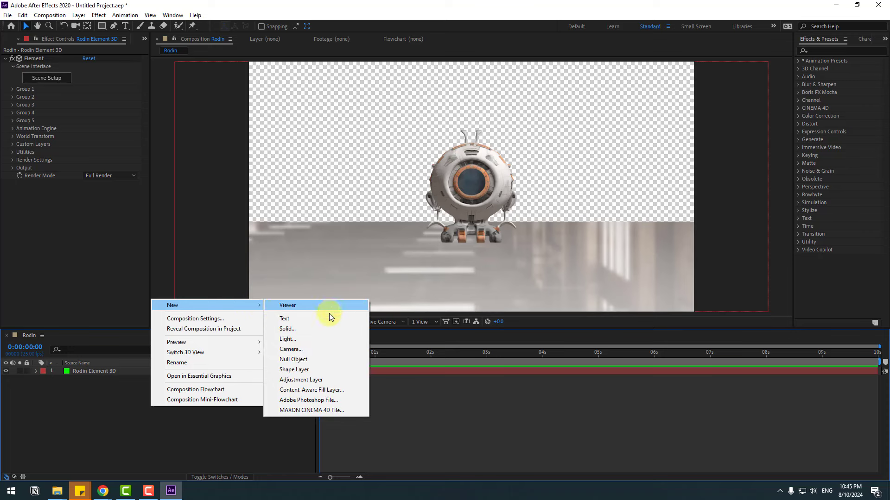
left_click(289, 349)
left_click(431, 282)
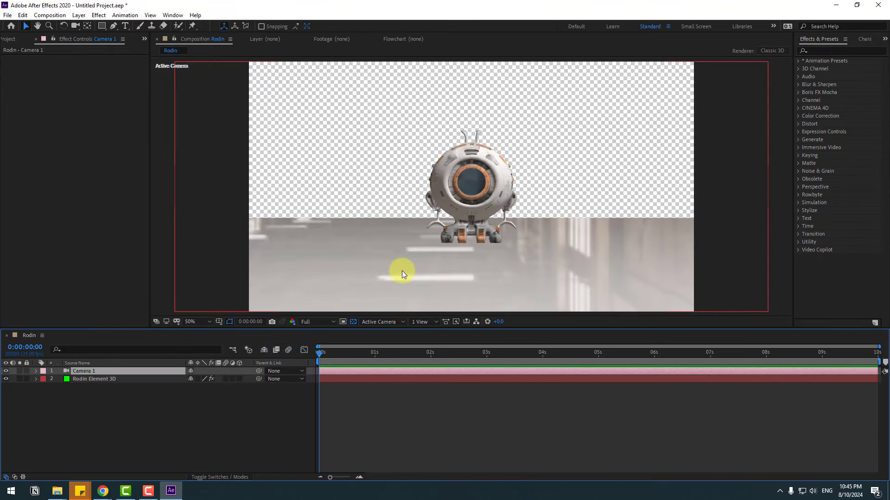
left_click_drag(420, 239, 232, 296)
Step: In the Element effect's render settings, show the physical environment as background and set Add Lighting to Dramatic
left_click(79, 380)
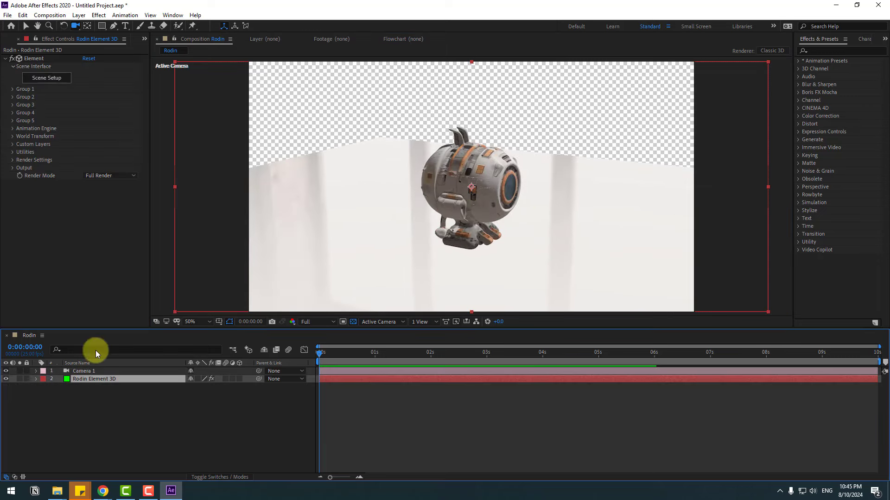
left_click(21, 161)
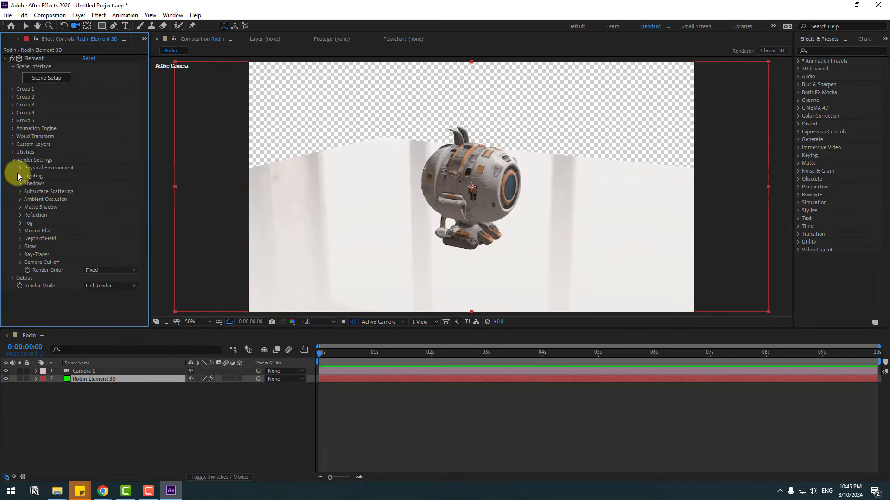
left_click(20, 167)
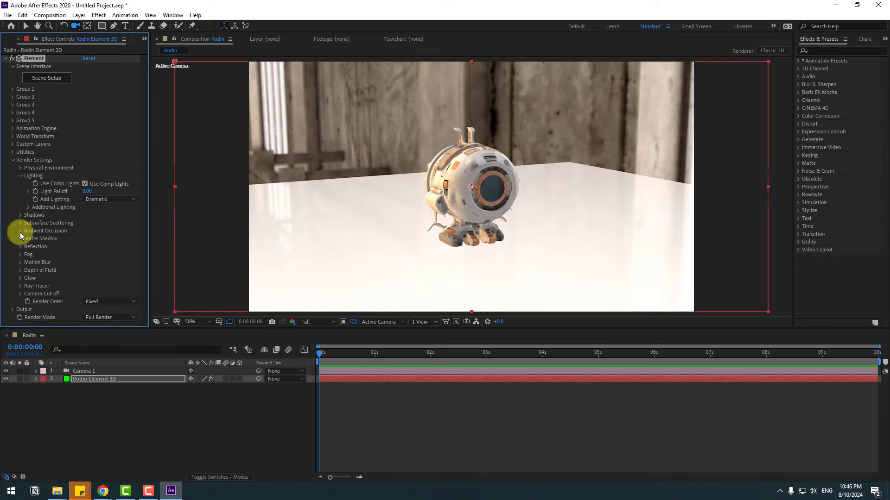
Step: Enable ambient occlusion for the Element effect and set the SSAO intensity to 10
left_click(76, 232)
left_click(85, 213)
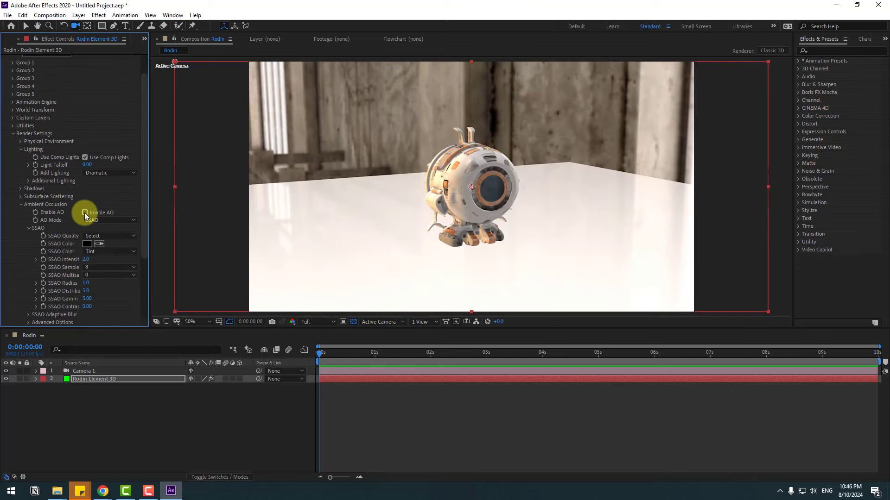
left_click(86, 259)
type("10")
key("Return")
Step: Orbit the camera around the model to examine its lighting and ambient occlusion
mouse_move(452, 214)
left_mouse_down()
mouse_move(476, 218)
mouse_move(496, 123)
mouse_move(486, 158)
mouse_move(514, 134)
mouse_move(522, 70)
mouse_move(453, 183)
mouse_move(469, 173)
mouse_move(461, 171)
mouse_move(491, 69)
left_mouse_up()
key("v")
key("c")
key("v")
key("c")
key("c")
left_click_drag(463, 165, 481, 151)
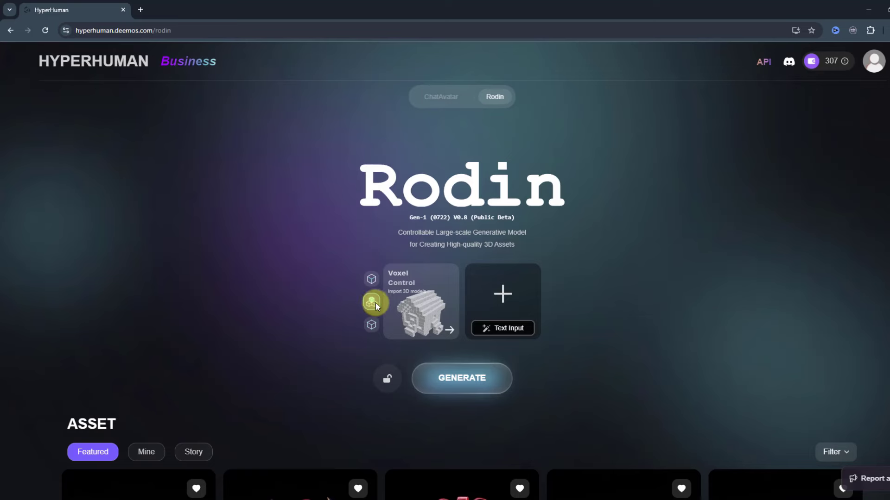
Step: Switch to Rodin in Chrome and upload the Character 3D object as the Point Cloud Control
left_click(371, 324)
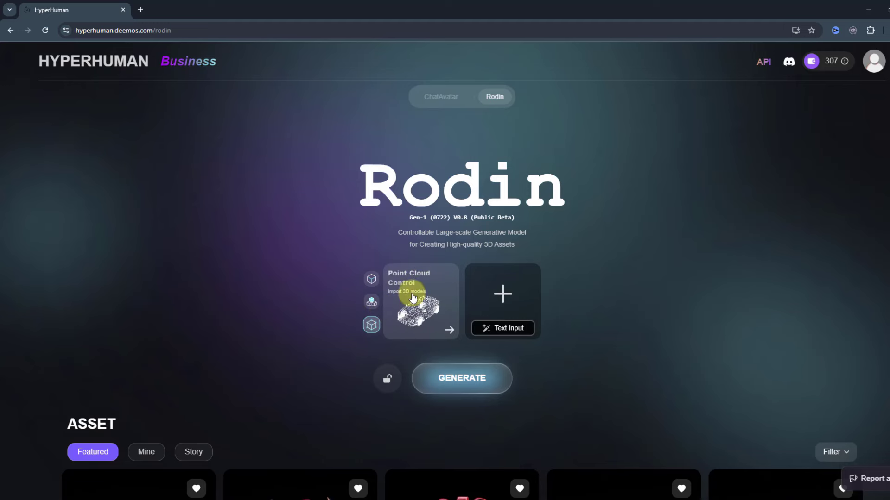
left_click(414, 313)
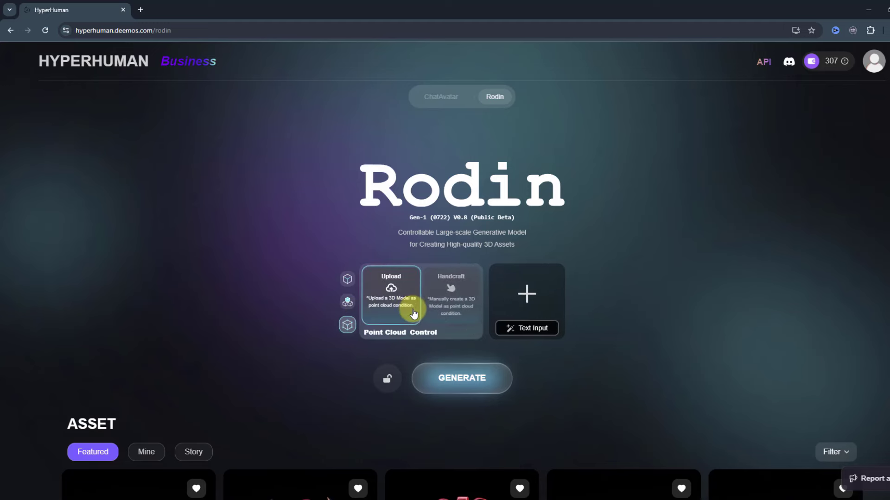
left_click(387, 291)
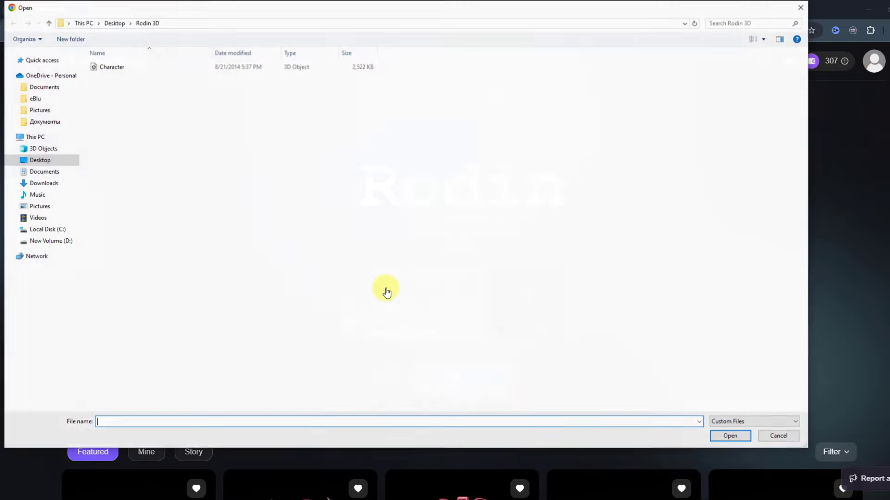
left_click(122, 68)
left_click(730, 436)
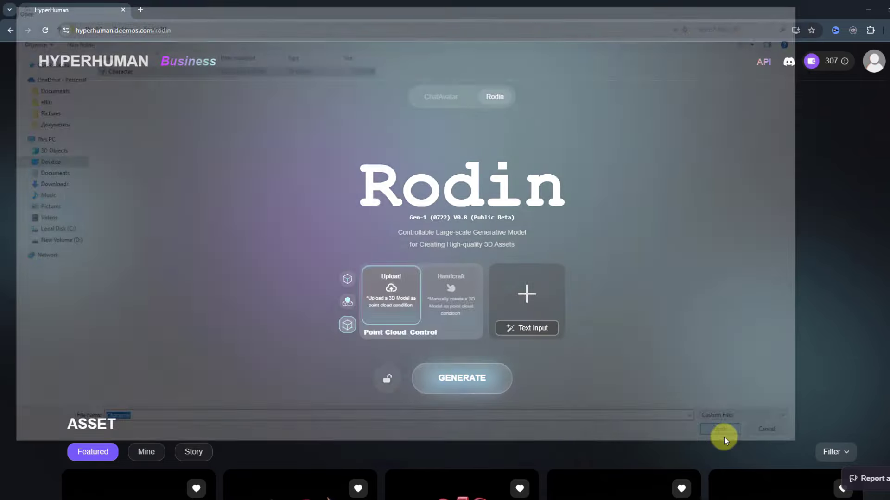
mouse_move(418, 313)
left_mouse_down()
mouse_move(440, 309)
mouse_move(421, 310)
left_mouse_up()
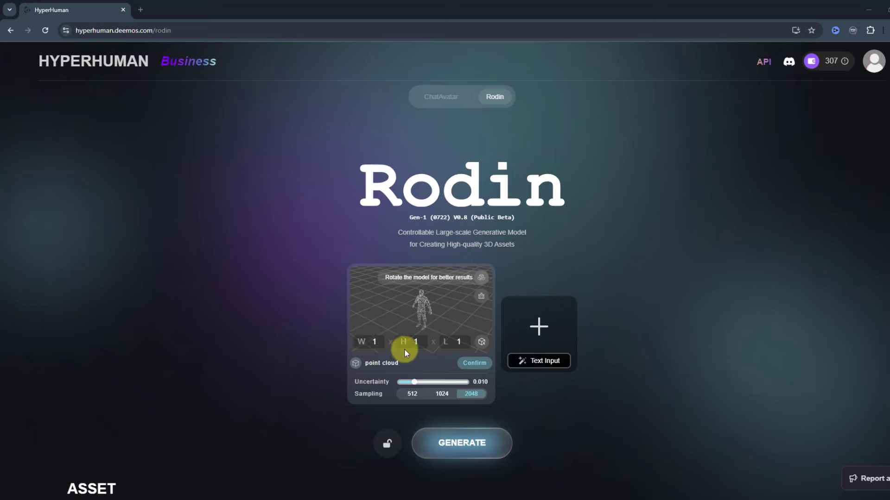
Step: Try different point cloud widths, including 0.78 and 2.66
double_click(366, 341)
type("0.78")
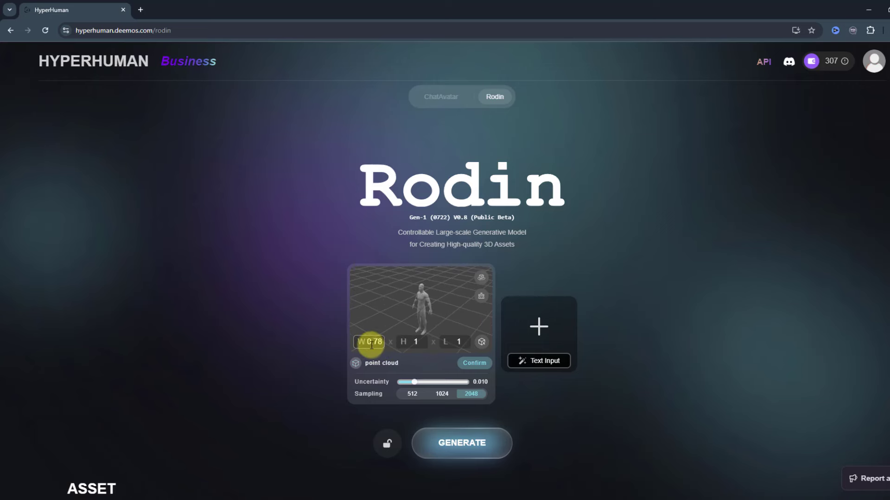
left_click_drag(366, 342, 429, 318)
type("3")
left_click_drag(379, 342, 363, 344)
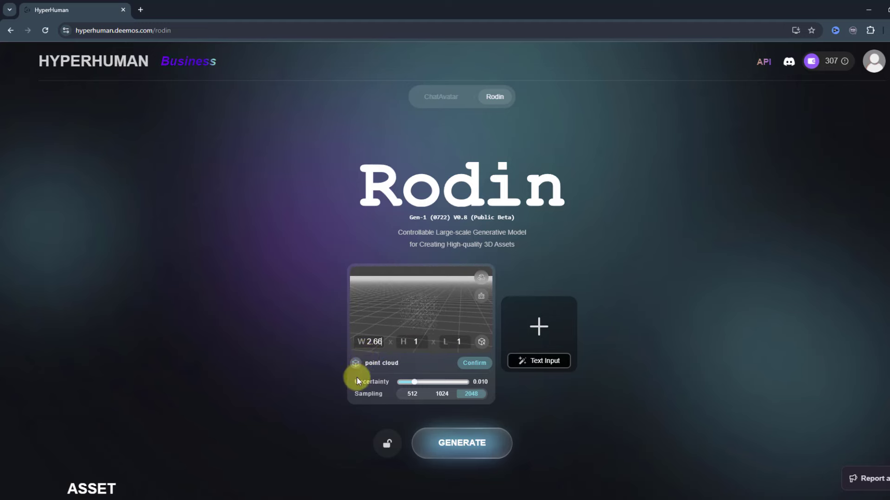
Step: Set the point cloud's width to 1 and confirm the Point Cloud Control
left_click(381, 342)
type("1")
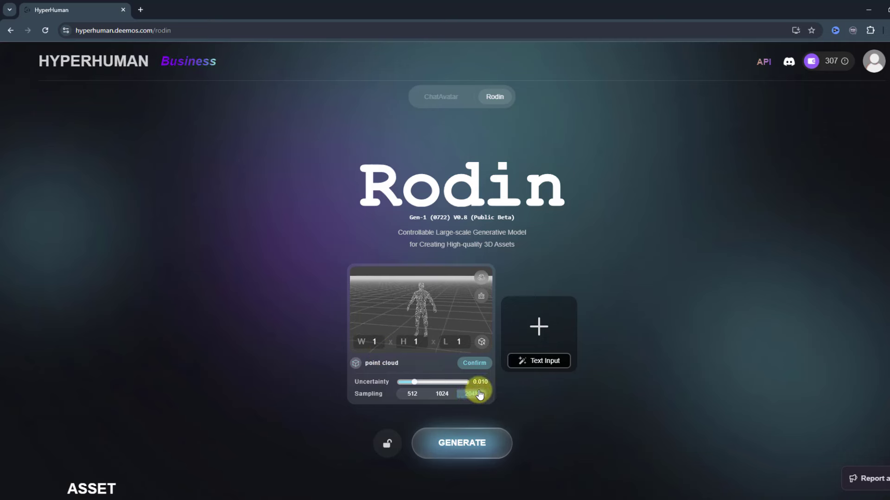
left_click(473, 364)
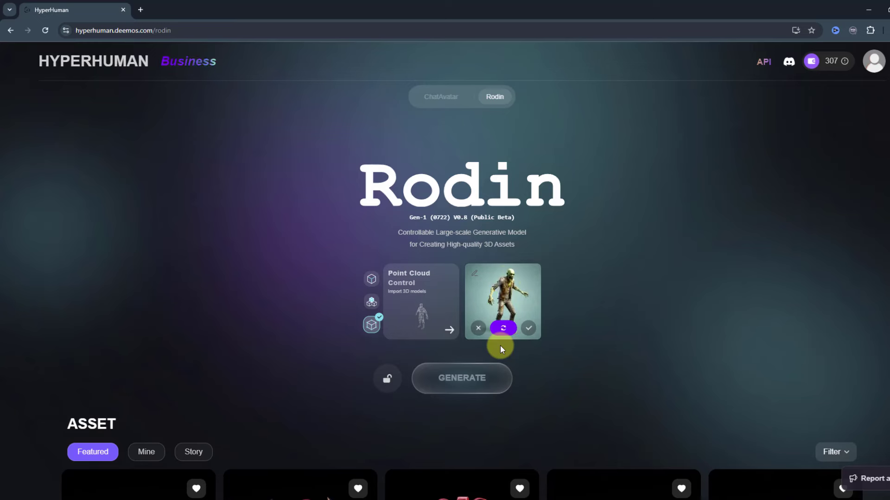
Step: Accept the zombie image, generate the character's geometry from it under Point Cloud Control and confirm the geometry
left_click(529, 330)
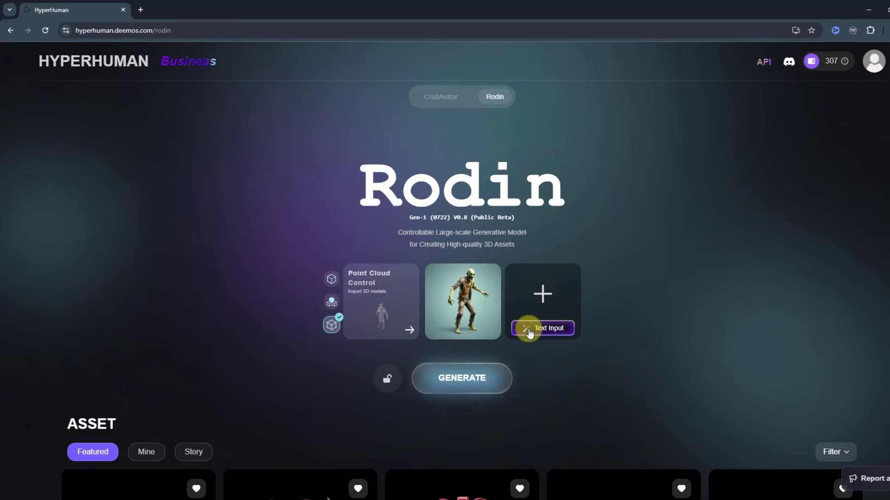
left_click(460, 379)
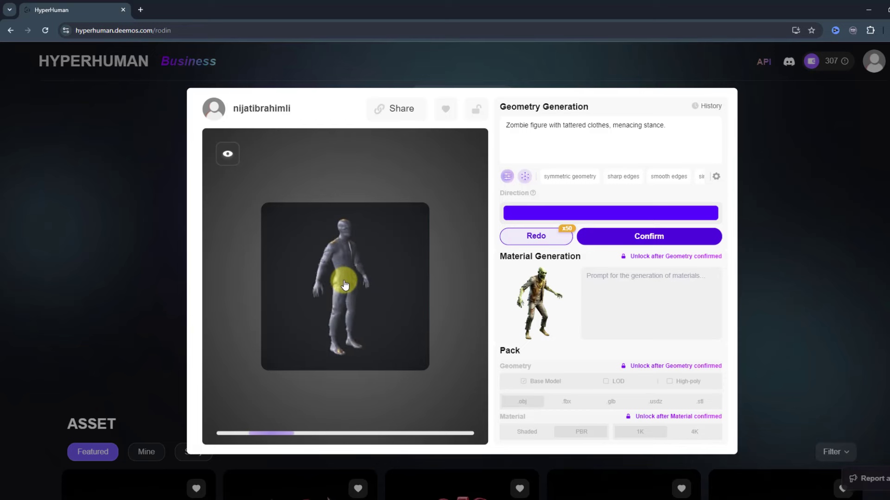
left_click(345, 413)
left_click(366, 410)
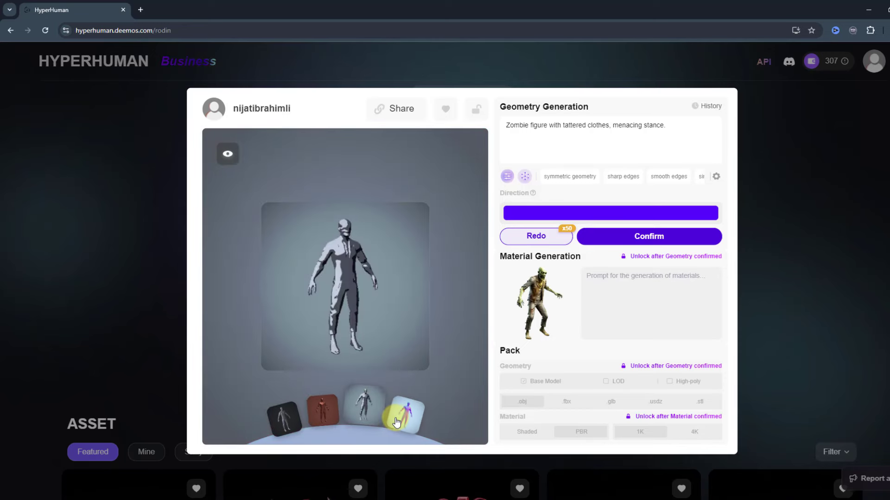
left_click(404, 417)
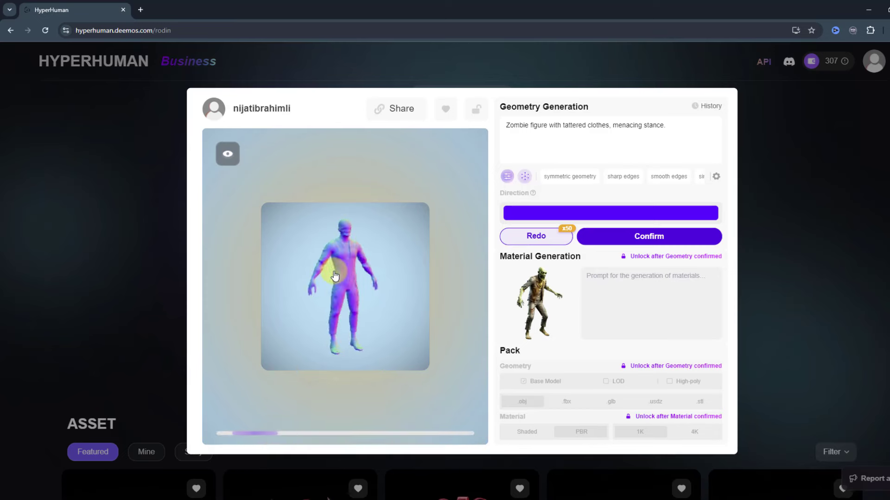
left_click(641, 241)
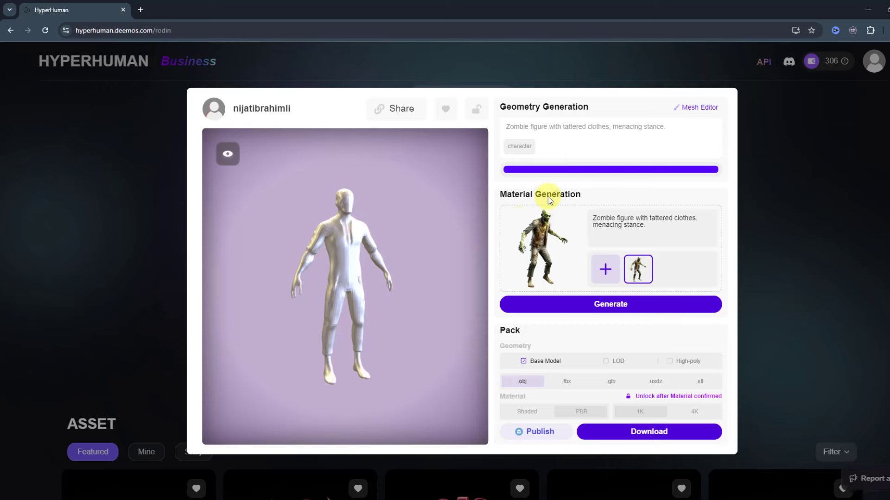
Step: Generate the material with the prompt "Zombie figure with tattered clothes, menacing stance." and the zombie reference image
left_click_drag(660, 232, 564, 203)
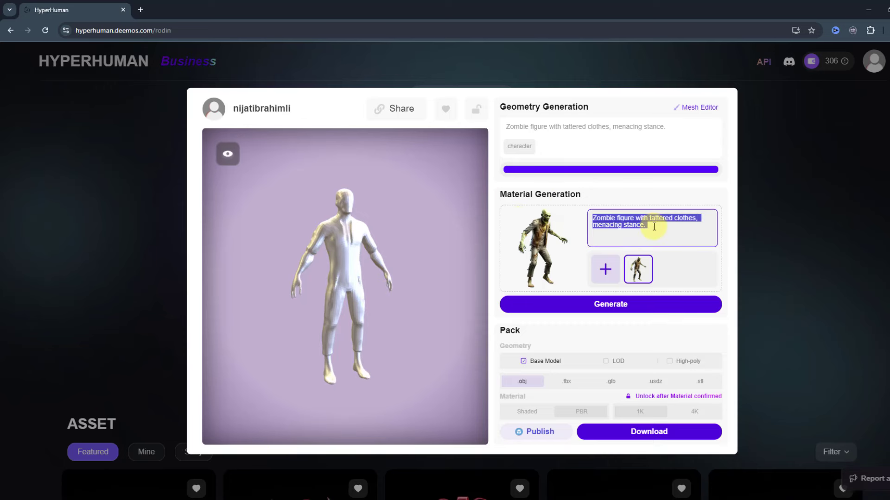
left_click(660, 231)
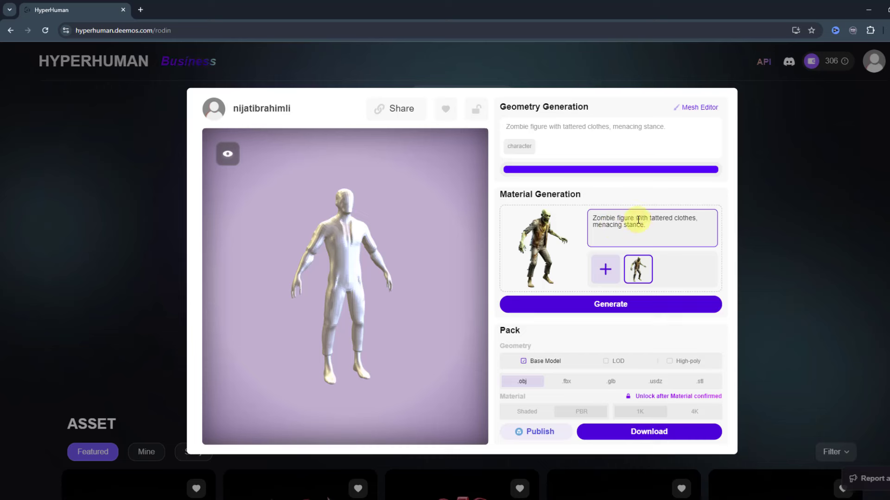
left_click(609, 306)
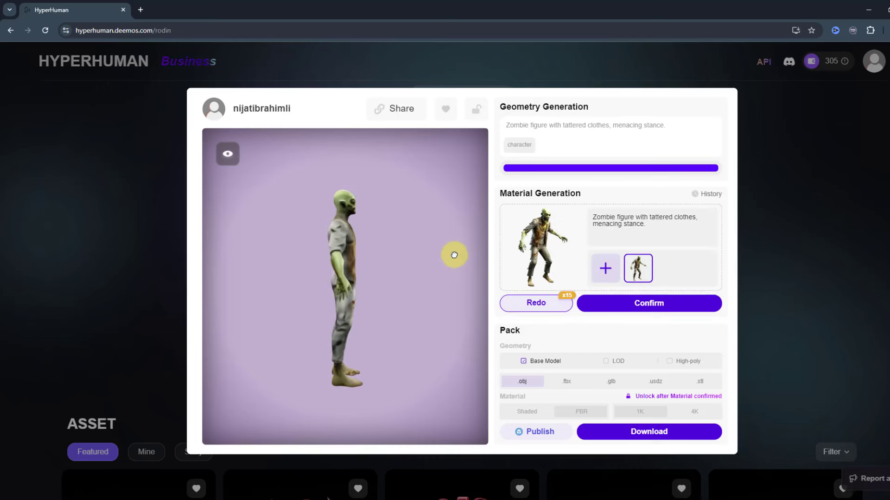
Step: Confirm the zombie's generated material and download the Base Model as .obj with 1K PBR textures
left_click_drag(443, 271, 318, 274)
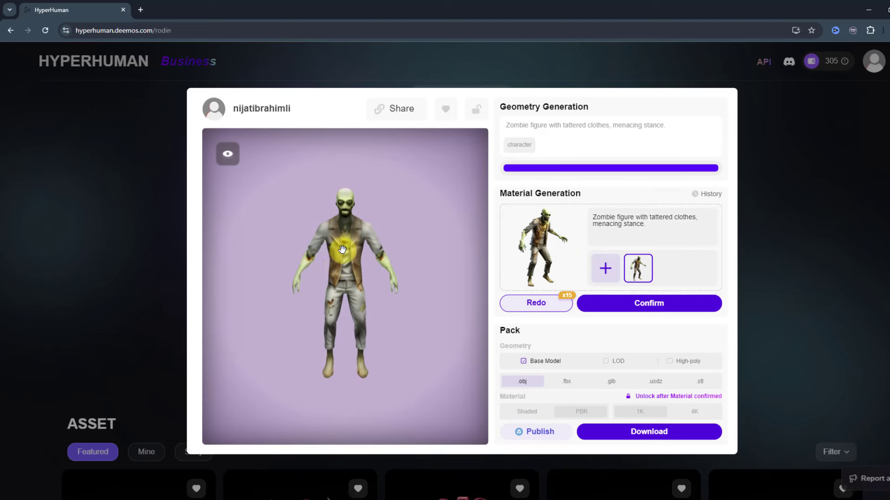
scroll(355, 224, "up", 6)
left_click_drag(357, 220, 539, 211)
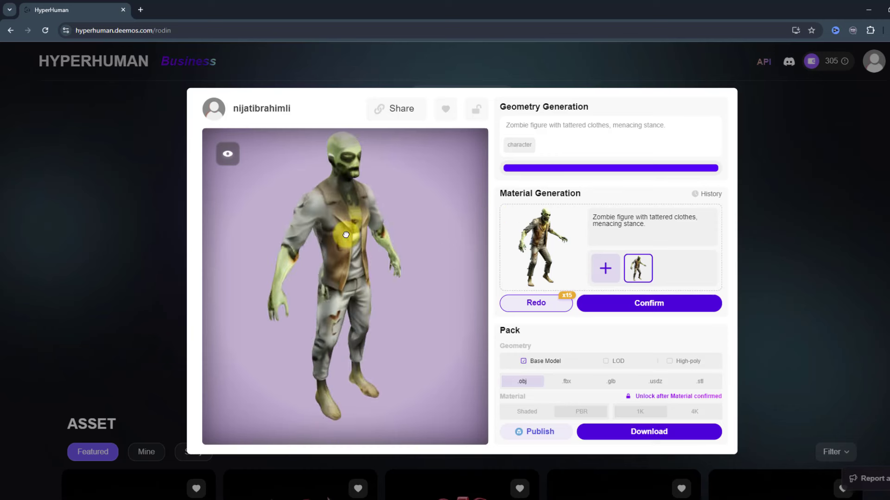
left_click(654, 314)
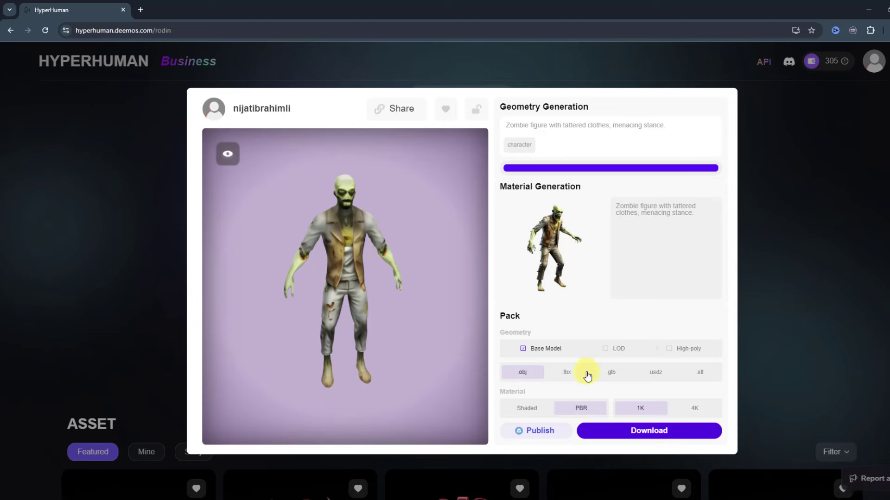
left_click(650, 431)
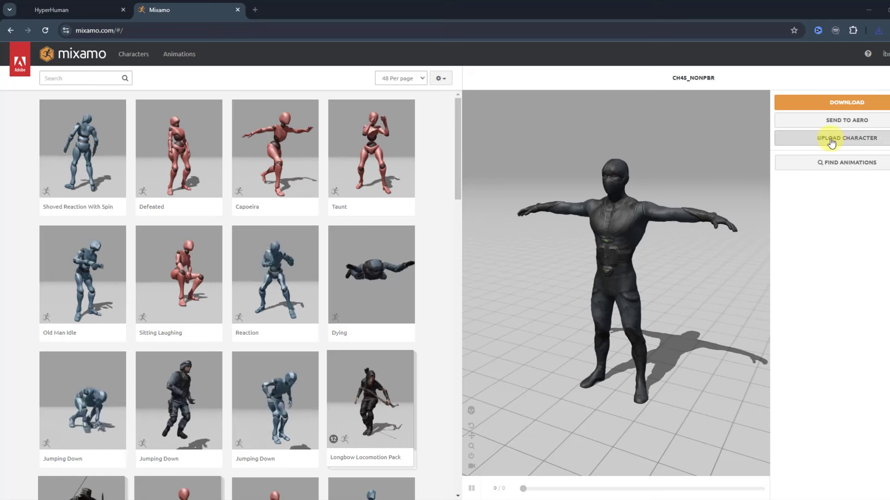
Step: Switch to Mixamo and upload the base model file from the Zombie folder as a new character
left_click(866, 142)
key("alt+Tab")
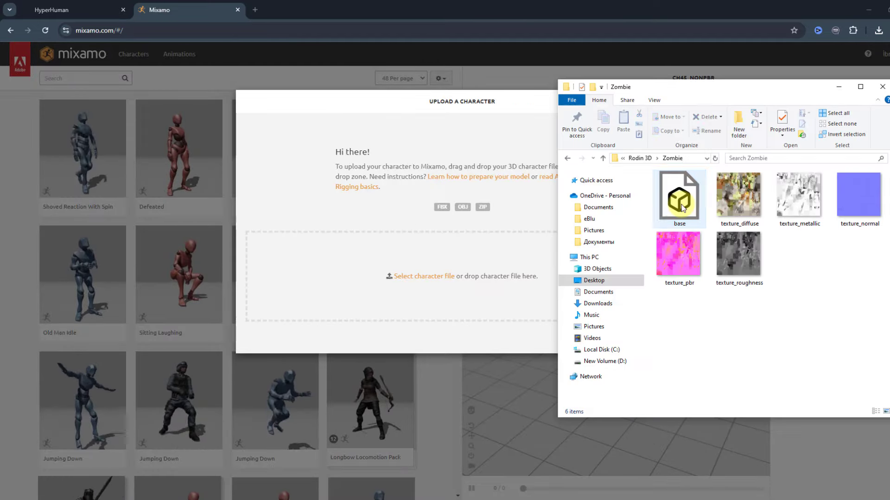
left_click(681, 207)
left_click_drag(687, 208, 447, 278)
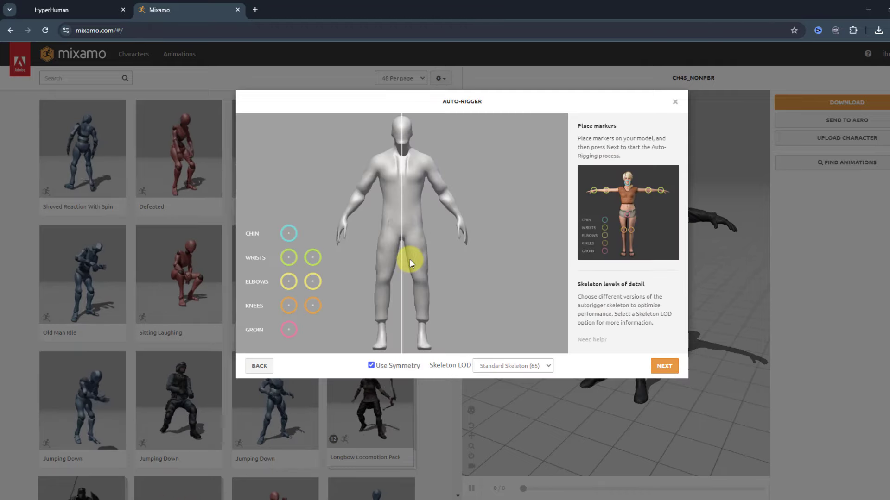
Step: Place the chin, wrist, elbow, groin and knee markers on the character with symmetry, and confirm the auto-rig
left_click_drag(287, 236, 402, 151)
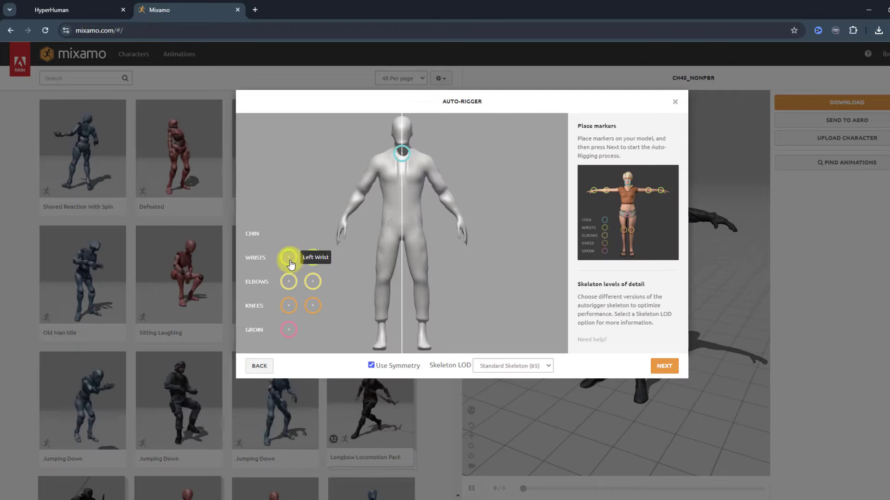
left_click_drag(289, 257, 343, 222)
left_click_drag(289, 282, 362, 189)
left_click_drag(288, 330, 402, 236)
left_click_drag(289, 306, 383, 281)
left_click(663, 367)
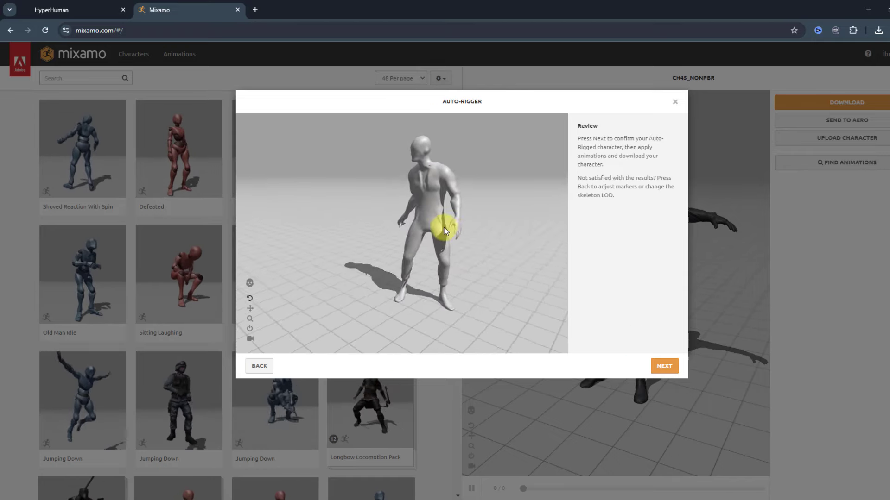
left_click(663, 366)
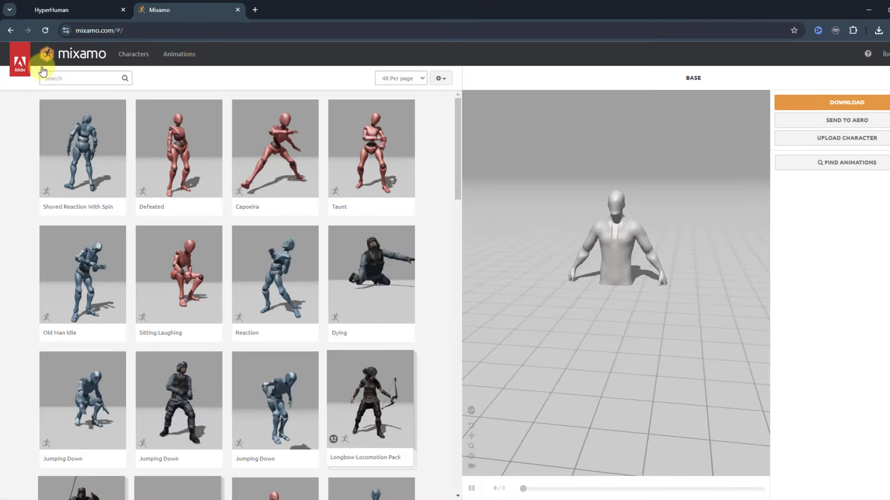
Step: Search the animations for zombie and download the character with the Zombie Punching animation
left_click(59, 77)
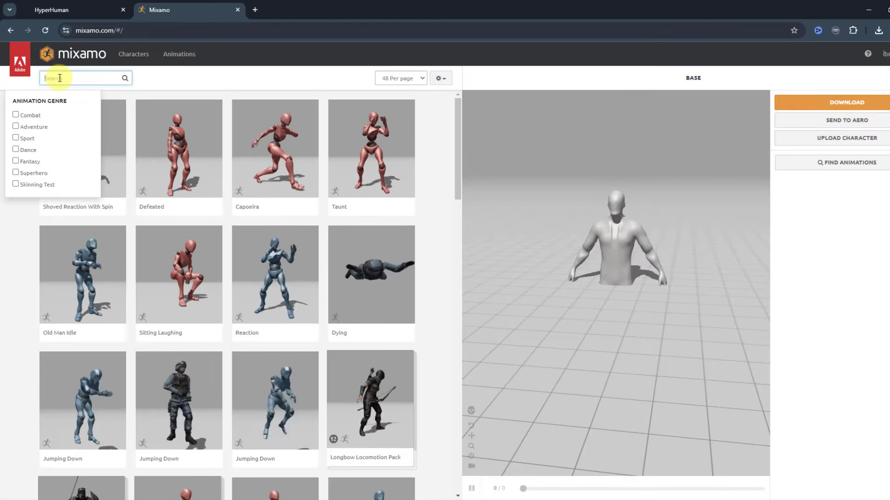
type("aombie")
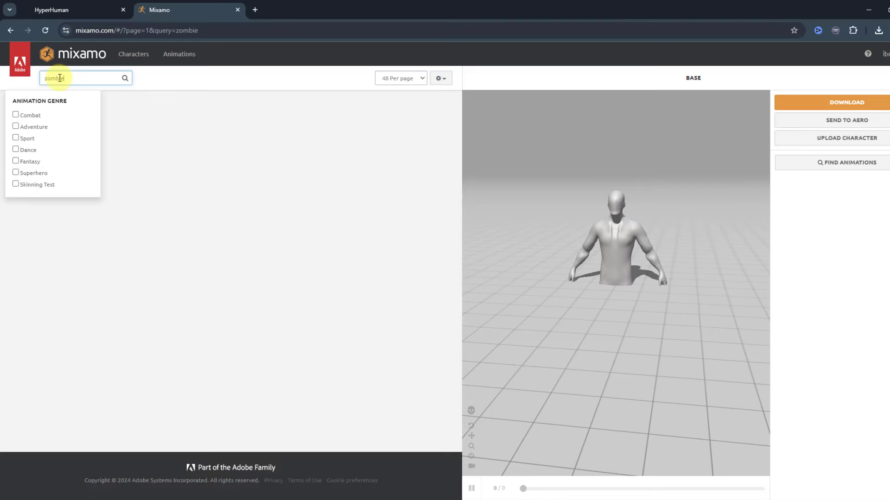
left_click_drag(457, 139, 449, 112)
left_click(88, 165)
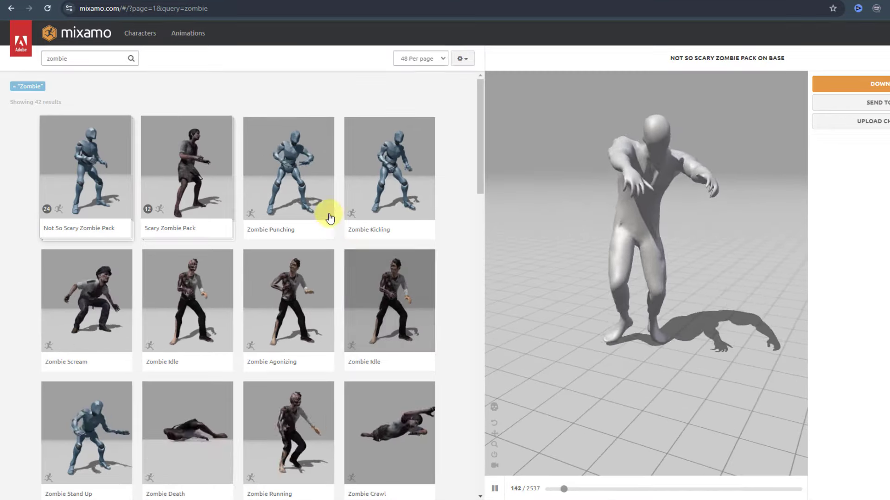
left_click(291, 171)
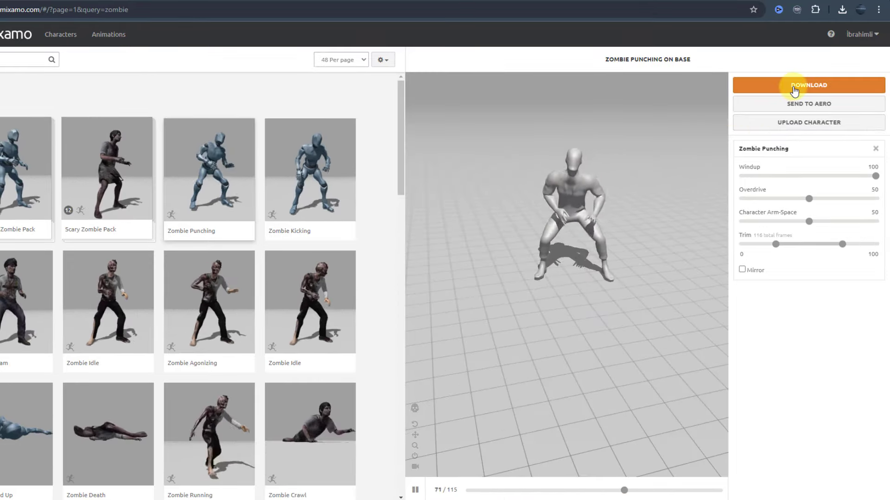
left_click(794, 88)
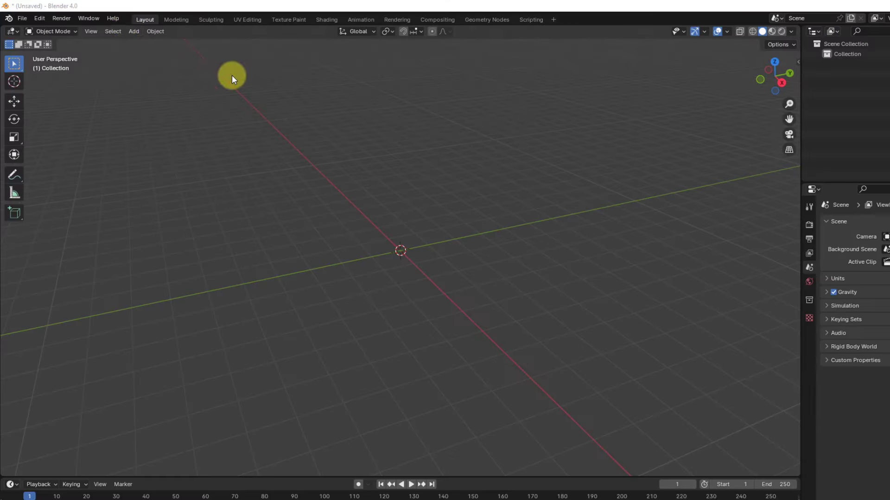
Step: Switch to Blender and import Zombie Punching.fbx from the Zombie folder
left_click(23, 18)
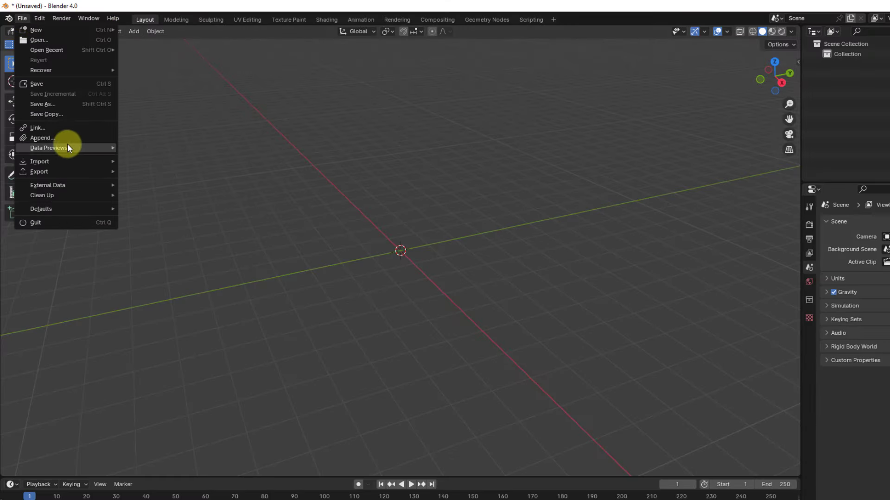
mouse_move(74, 161)
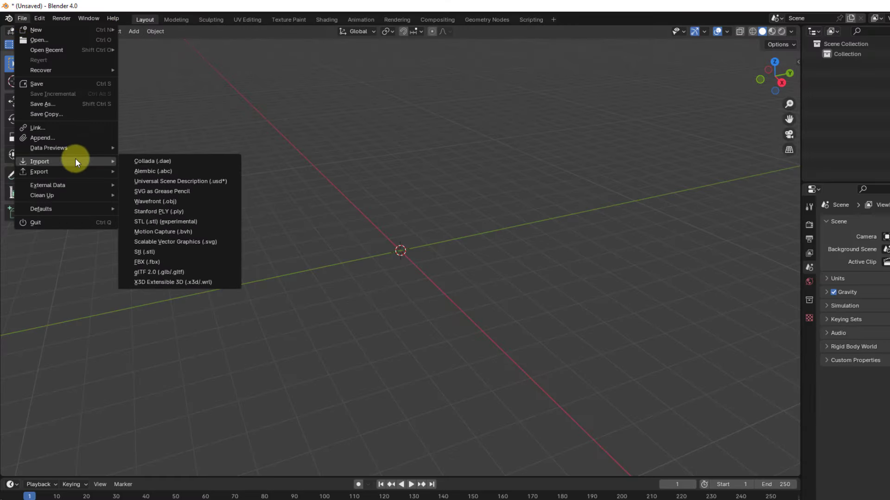
left_click(146, 262)
double_click(490, 123)
left_click(377, 124)
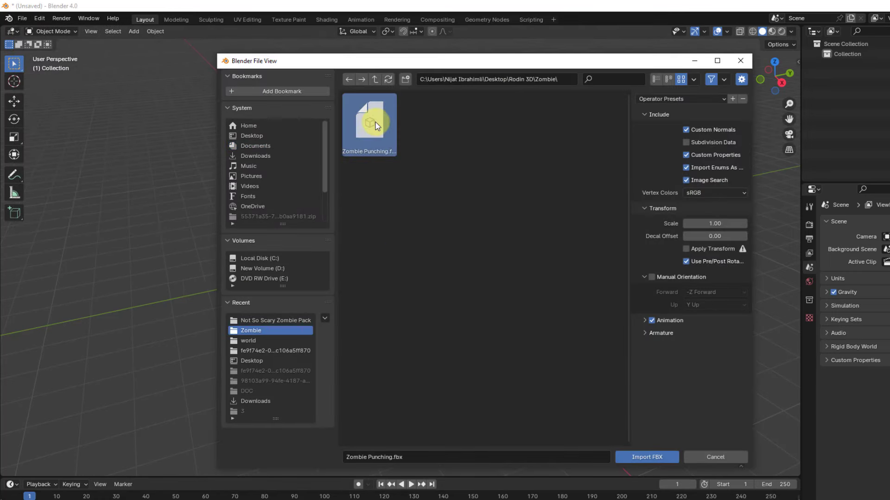
left_click(654, 457)
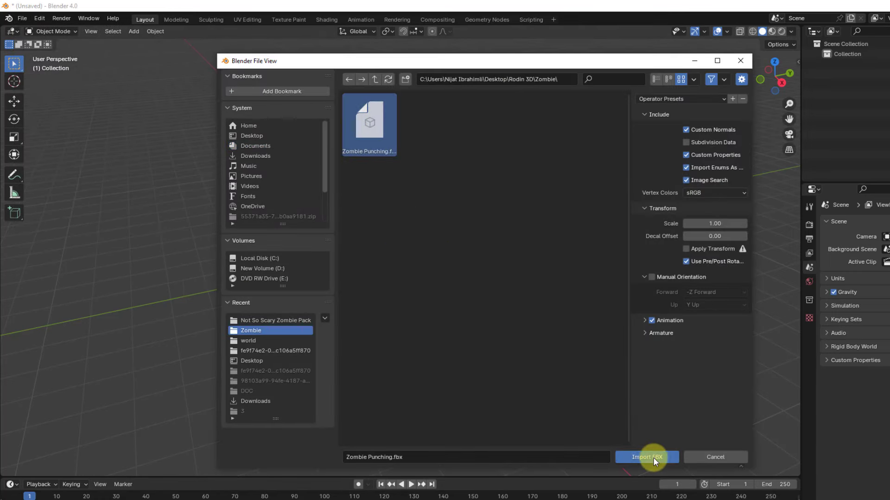
Step: Play the imported punching animation and examine the untextured character's movement
left_click(411, 485)
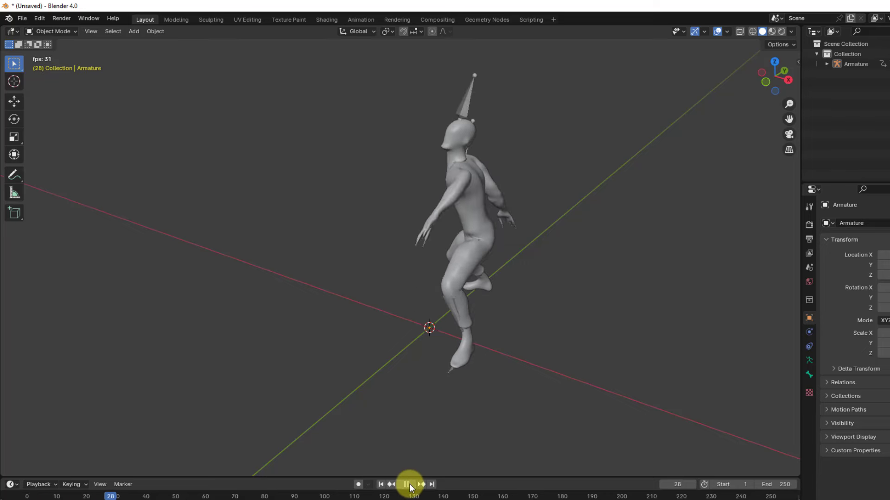
left_click(406, 484)
middle_click_drag(426, 350, 360, 25)
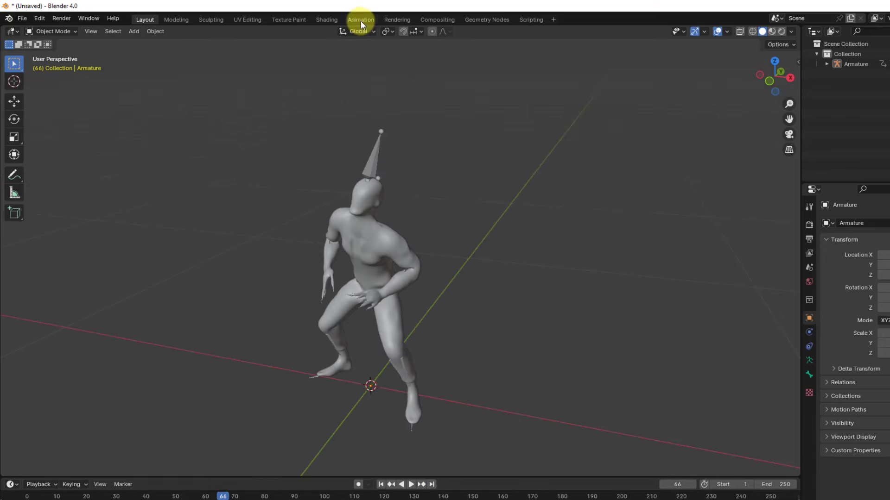
Step: Create a new material for the zombie mesh, add texture_diffuse from the Zombie folder and connect its color to Base Color
left_click(318, 18)
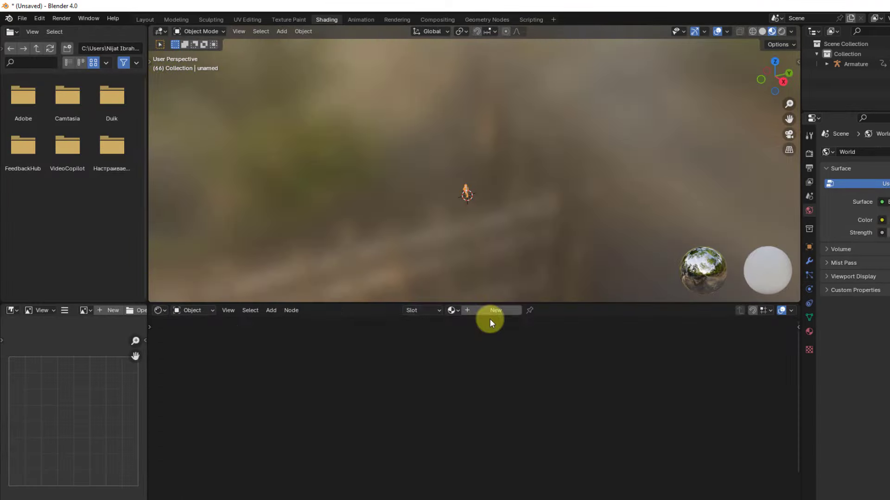
left_click(494, 310)
key("alt+Tab")
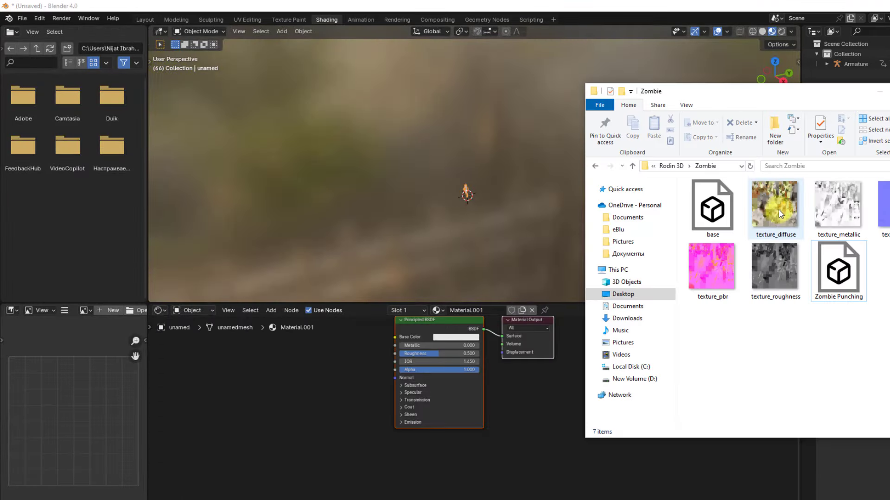
left_click(768, 223)
left_click_drag(232, 392, 232, 392)
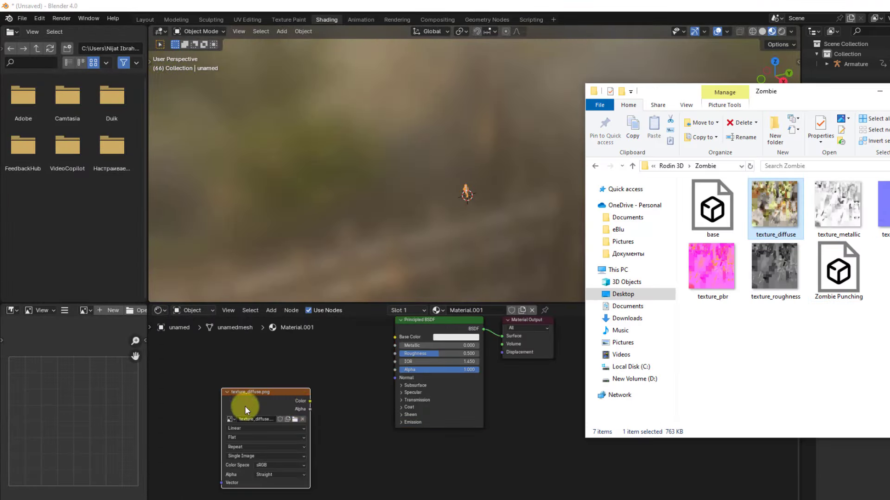
left_click(334, 395)
left_click_drag(307, 402, 395, 337)
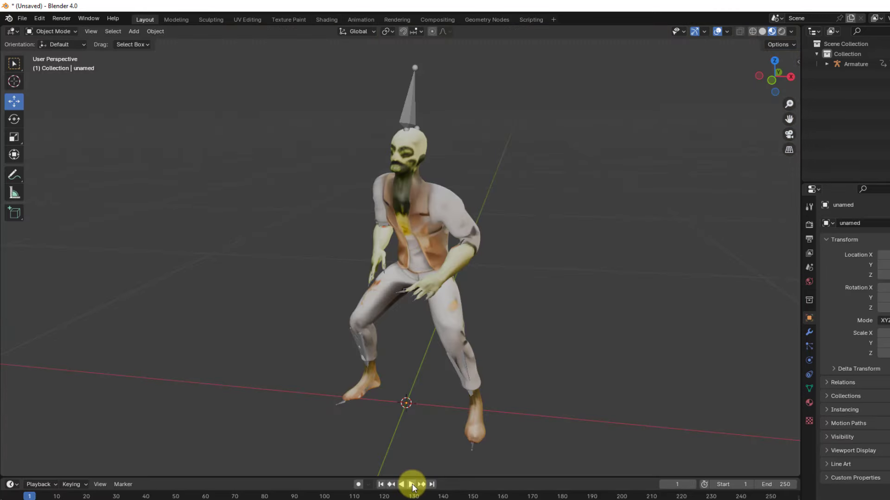
Step: Play the animation on the textured zombie and examine it from near and far
left_click(406, 484)
scroll(621, 281, "down", 5)
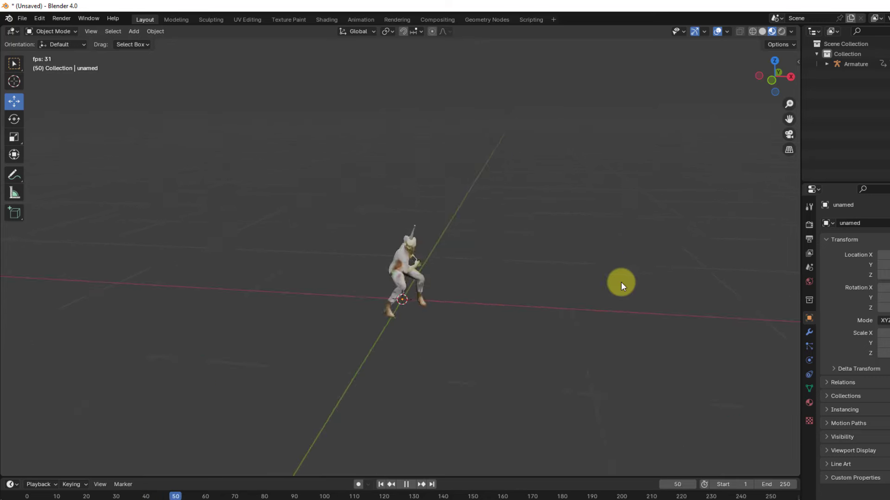
scroll(621, 283, "up", 4)
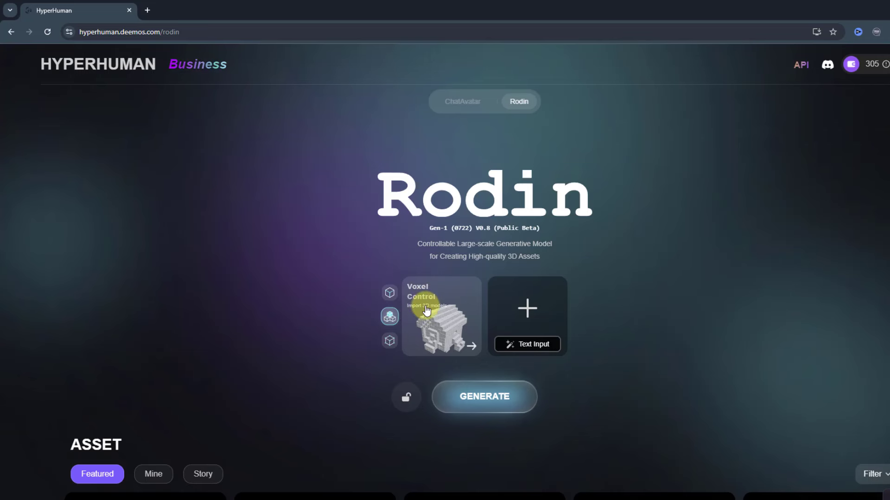
Step: Upload the Character 3D model from the Rodin 3D folder as the Voxel Control condition and confirm the voxel shape
left_click(428, 309)
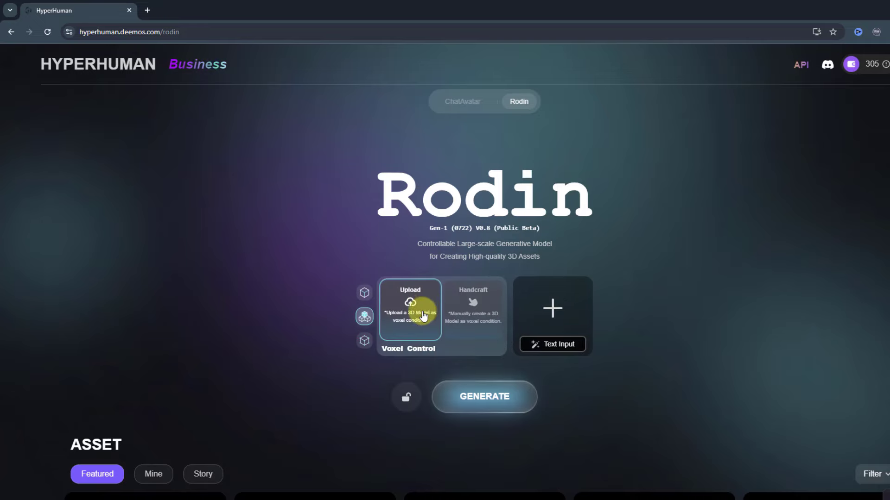
left_click(403, 304)
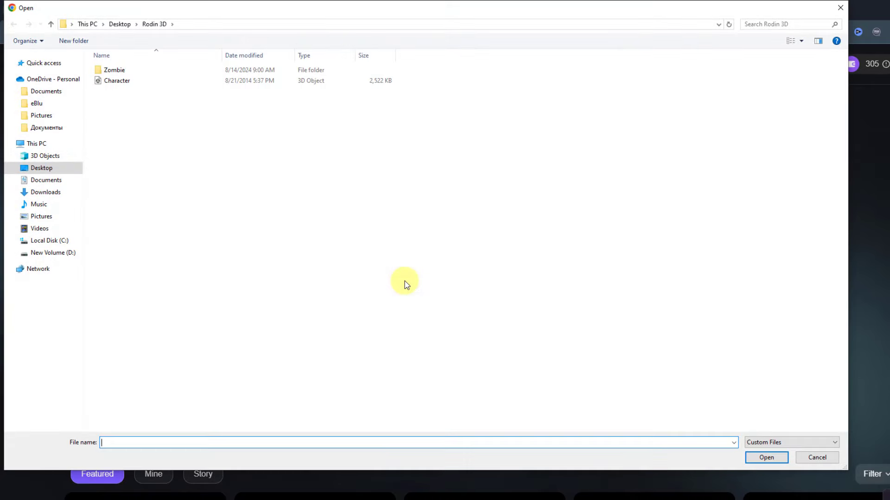
left_click(120, 82)
left_click(751, 462)
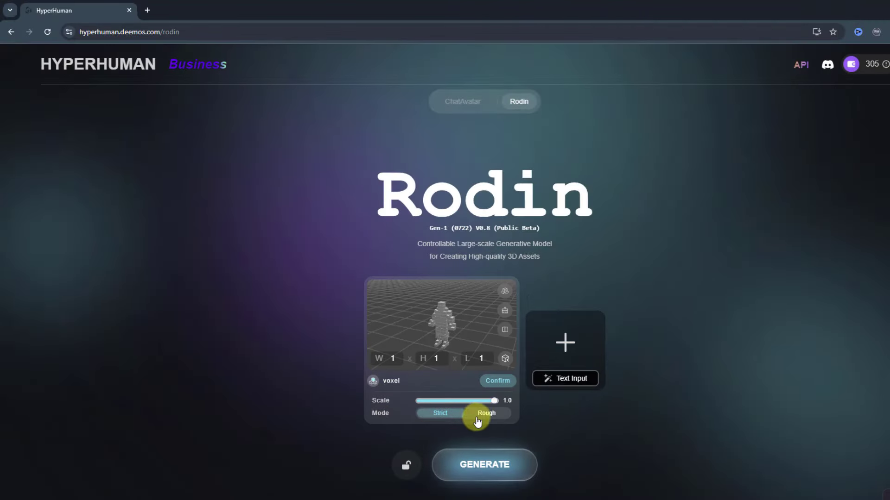
left_click(497, 380)
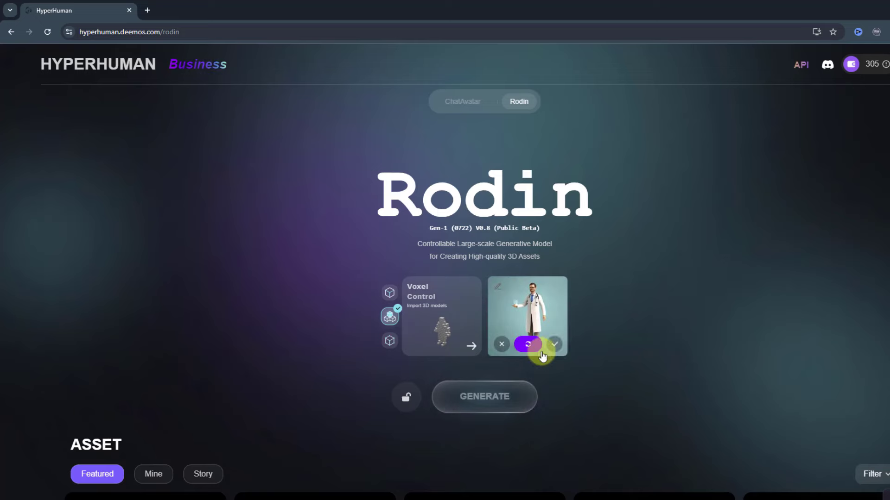
Step: Accept the doctor picture as the reference image and generate the voxel-controlled 3D character
left_click(556, 347)
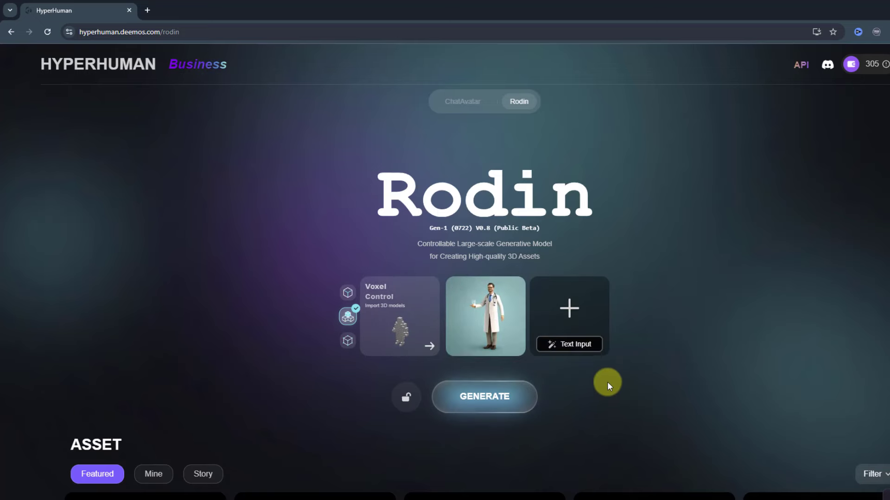
left_click(488, 401)
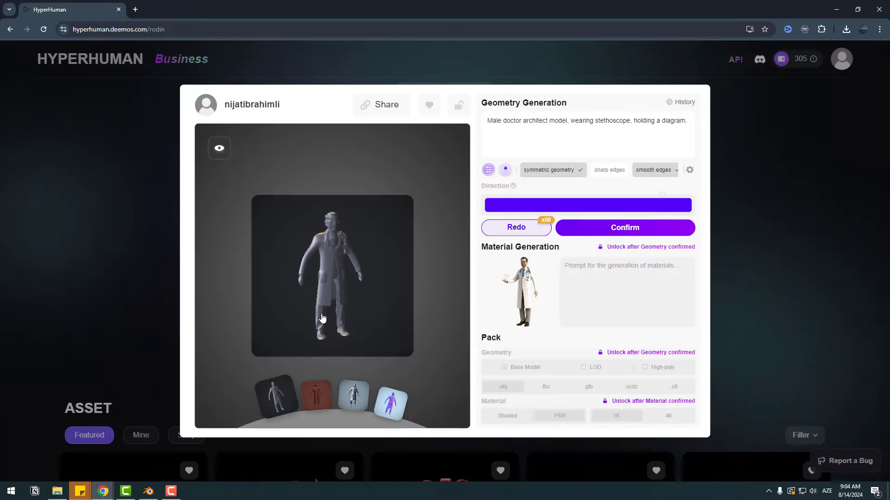
Step: Confirm the doctor's geometry as symmetrical and generate its material from the existing doctor description and reference image
left_click(638, 231)
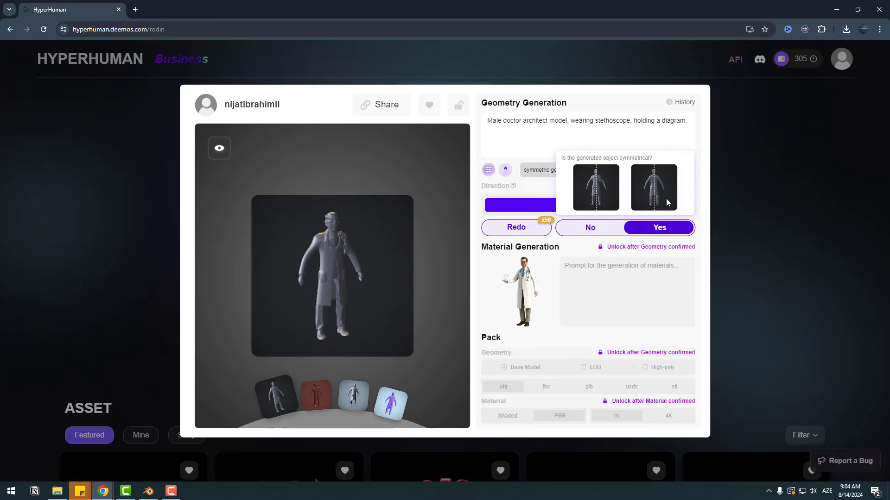
left_click(656, 231)
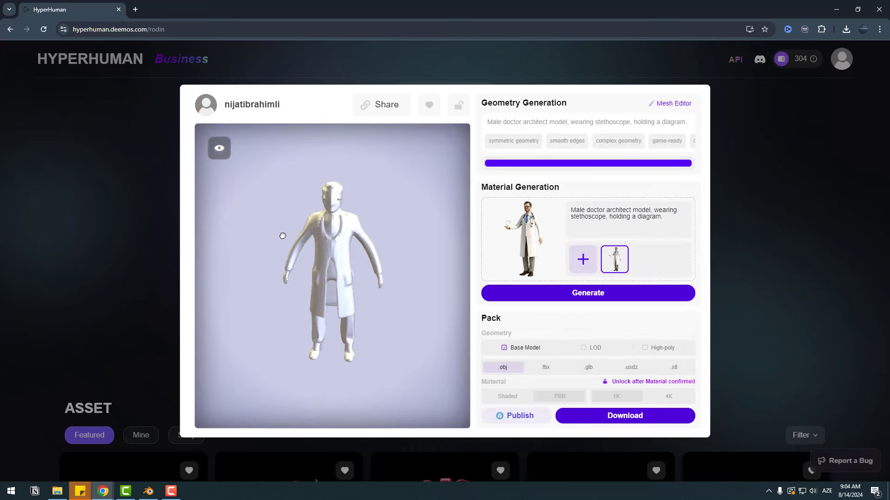
left_click(657, 212)
left_click(589, 299)
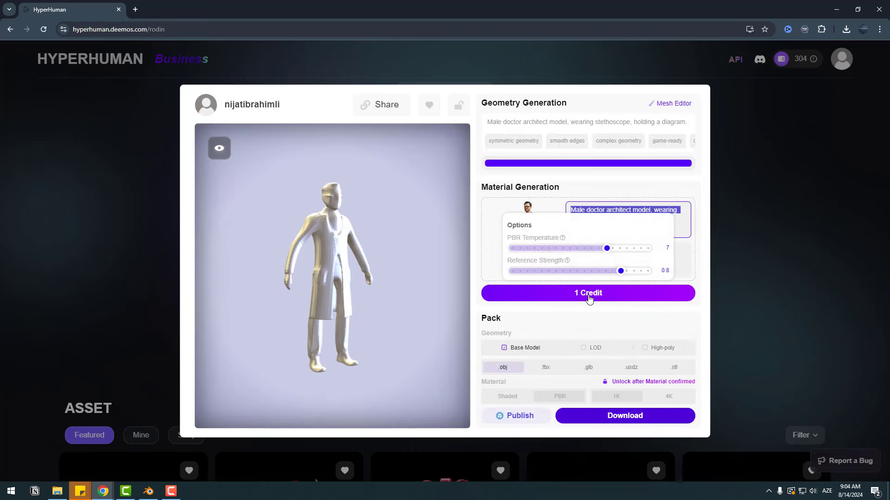